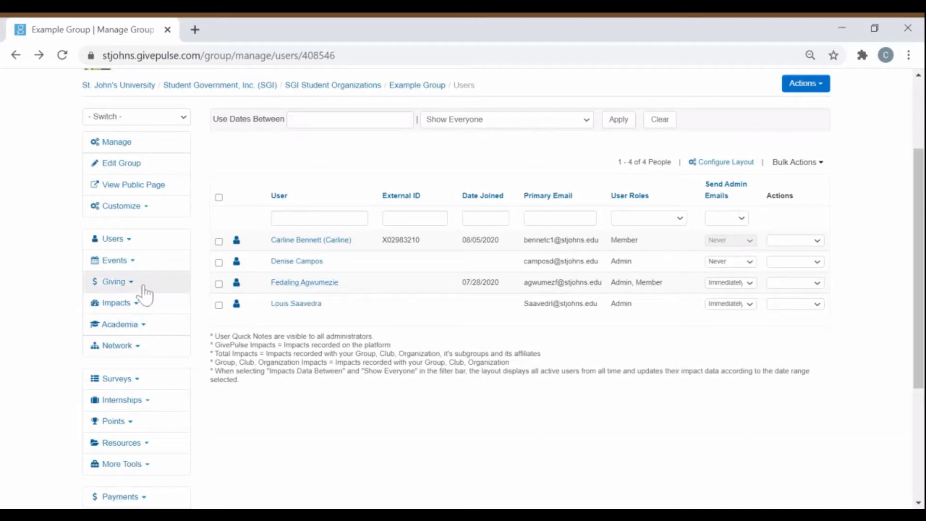
Step: Start adding an event for the Example Group and look through the blank event form
click(187, 266)
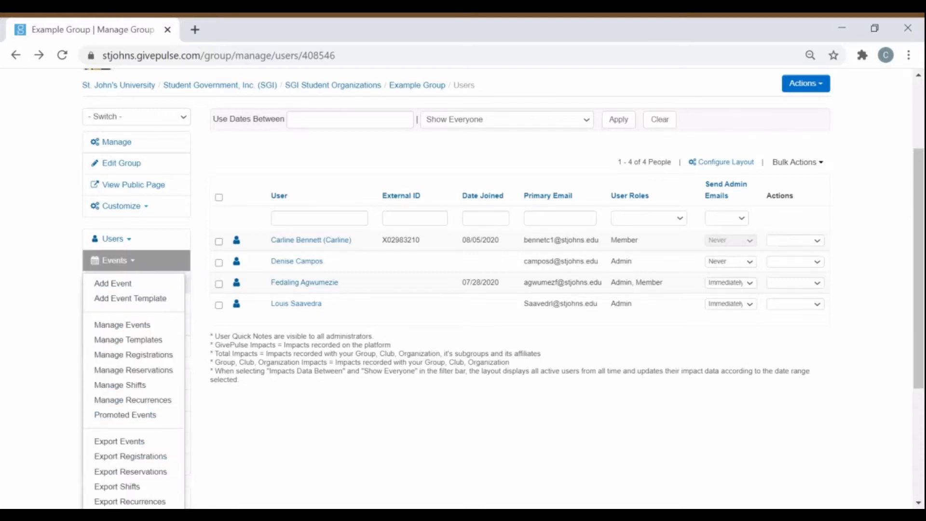
click(165, 285)
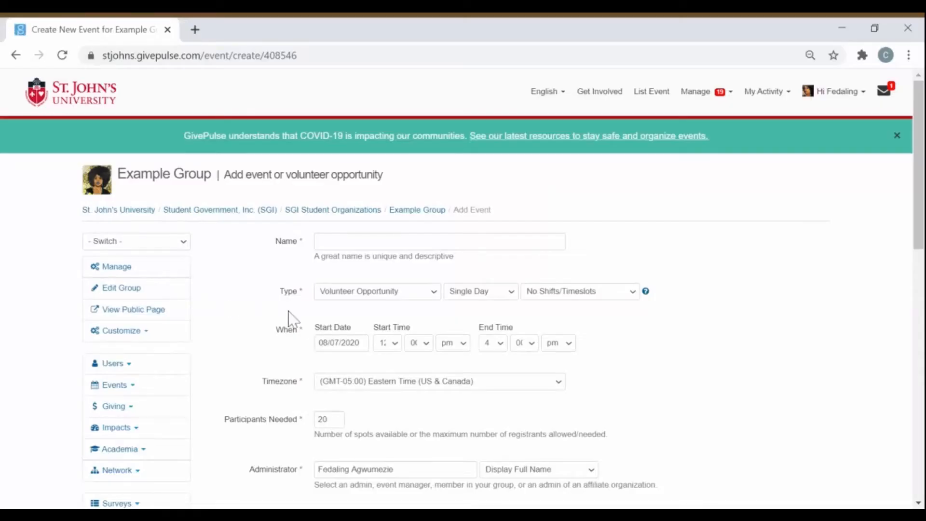
scroll(659, 321, down, 5)
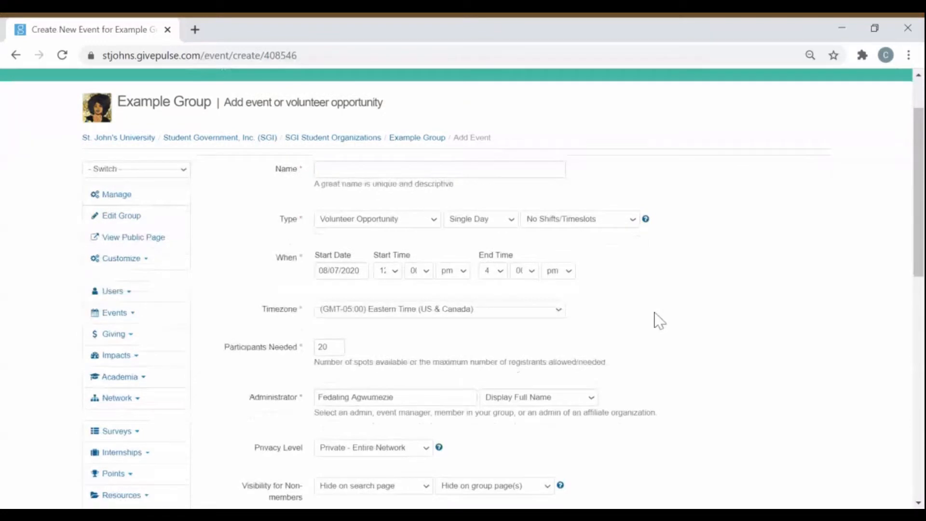
scroll(661, 323, down, 4)
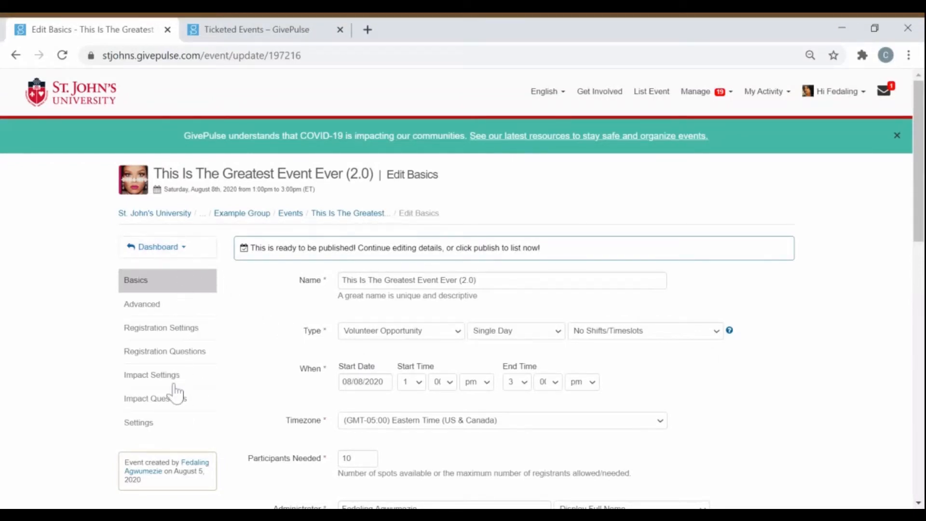
Step: Review the basic details of the event This Is The Greatest Event Ever (2.0) down to its description and publishing options
scroll(827, 382, down, 9)
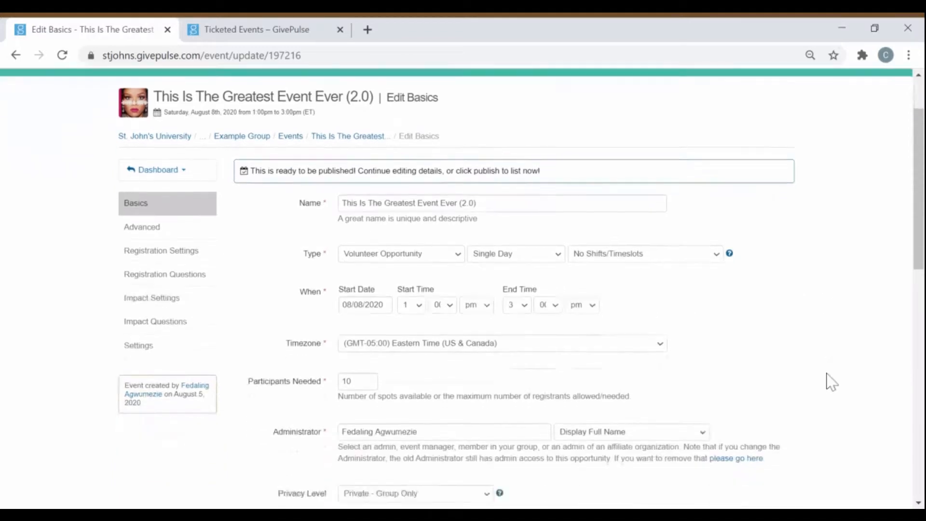
scroll(827, 383, down, 5)
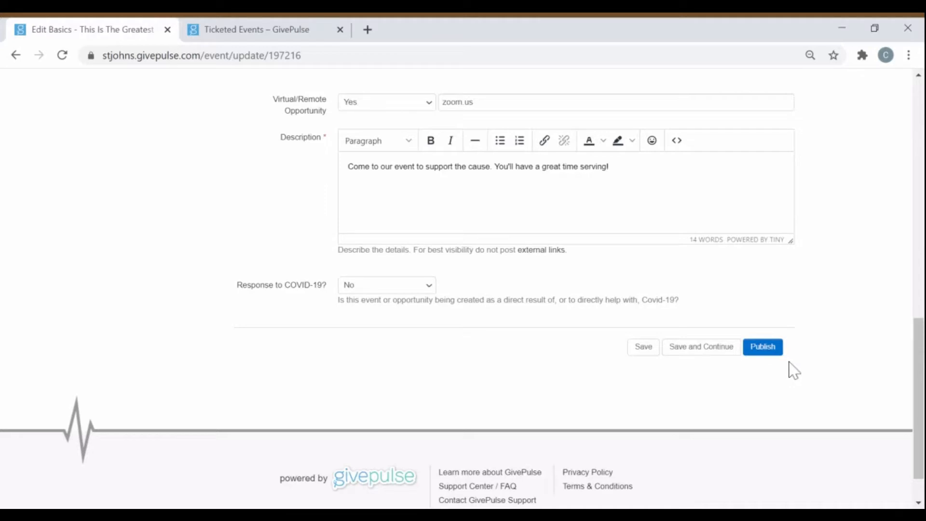
scroll(815, 332, up, 3)
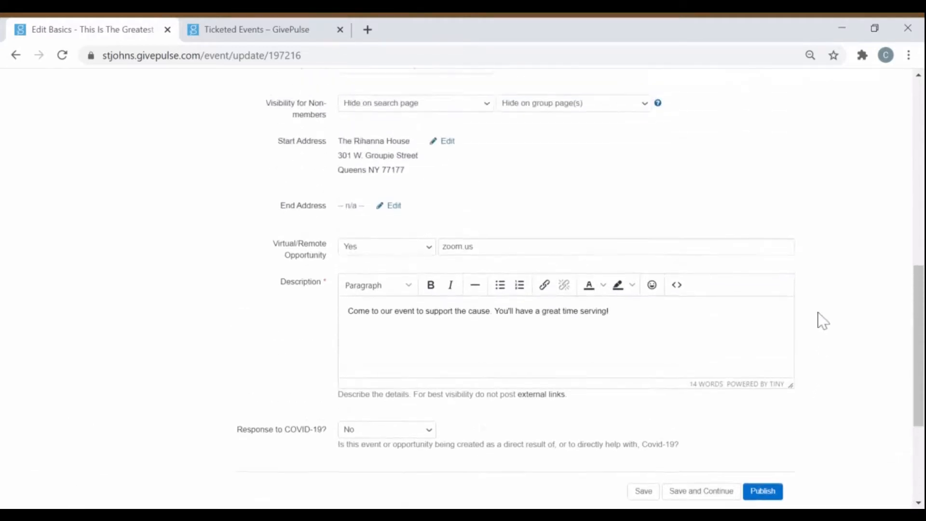
scroll(823, 321, up, 10)
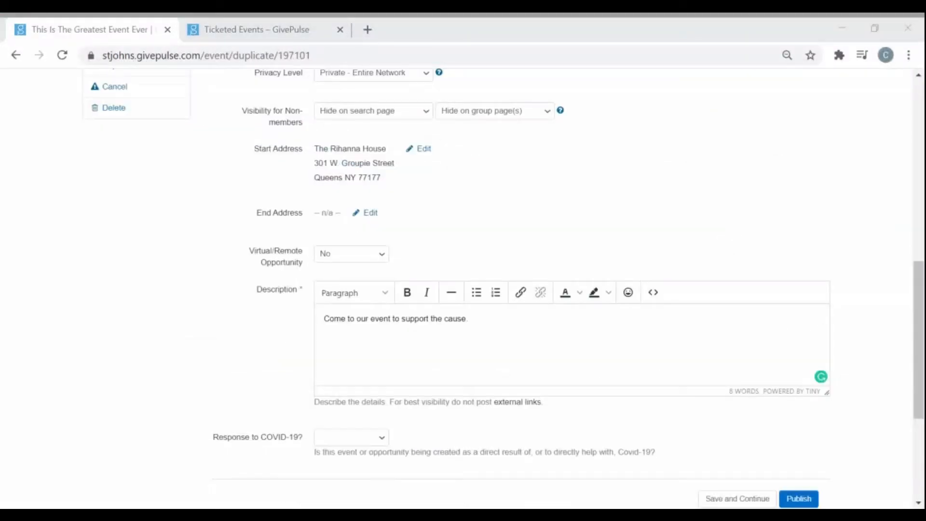
Step: Read the help on duplicating custom fields and name the duplicated event This Is The Greatest Event Ever (2.0)
scroll(533, 428, up, 10)
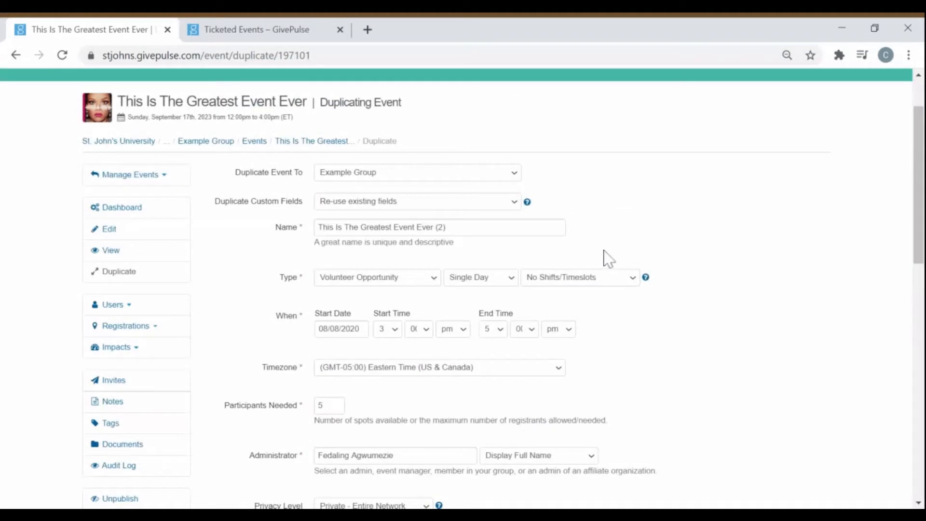
click(516, 181)
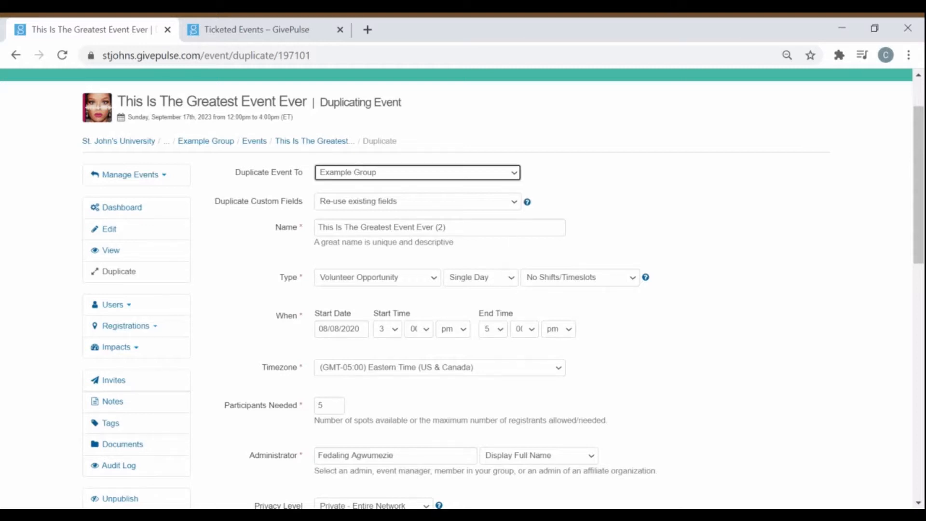
click(527, 204)
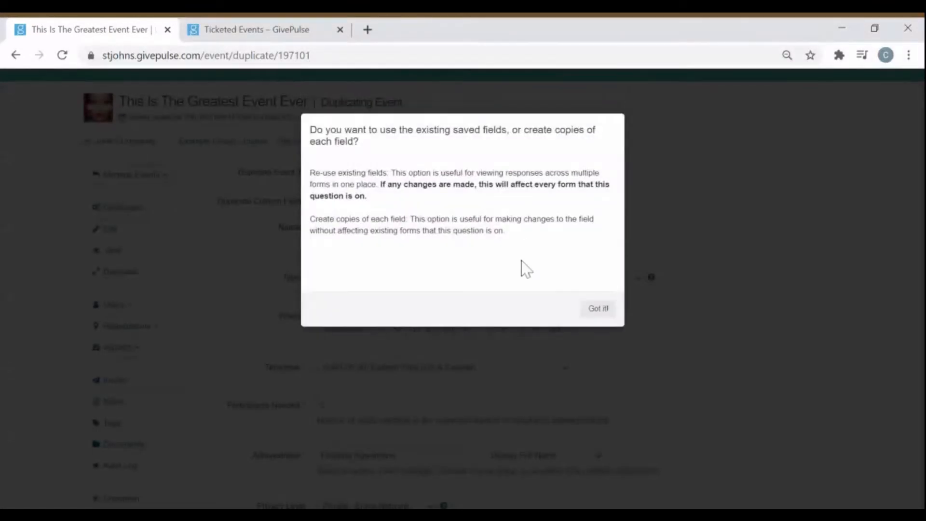
click(589, 309)
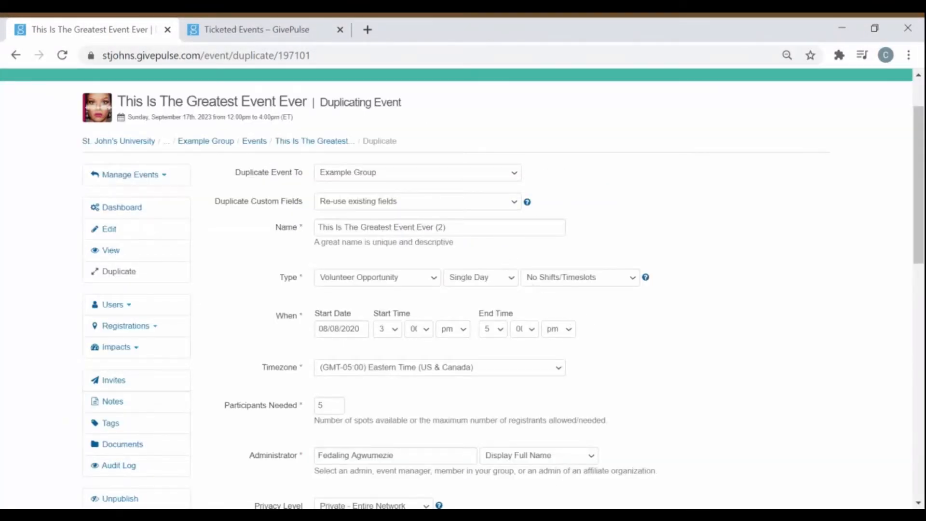
click(495, 228)
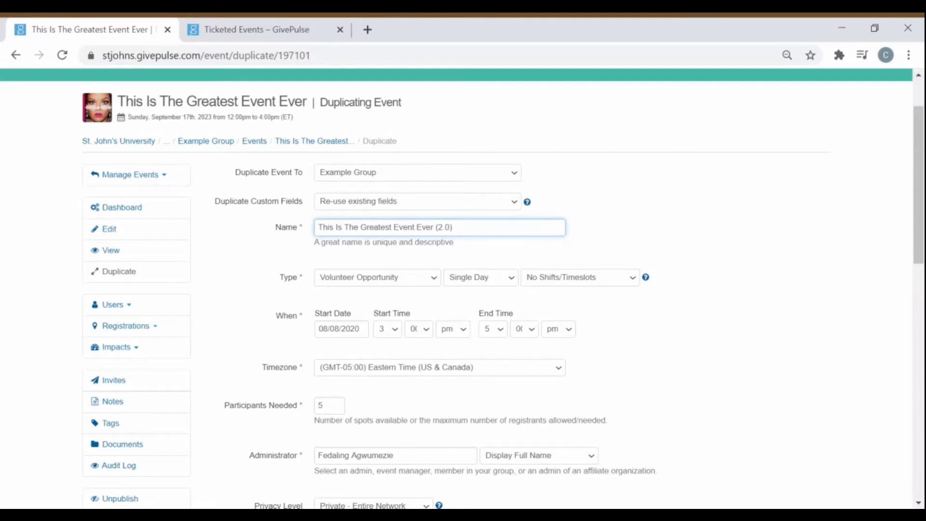
Step: Read the help on event kinds, types and shifts or timeslots
scroll(623, 332, down, 2)
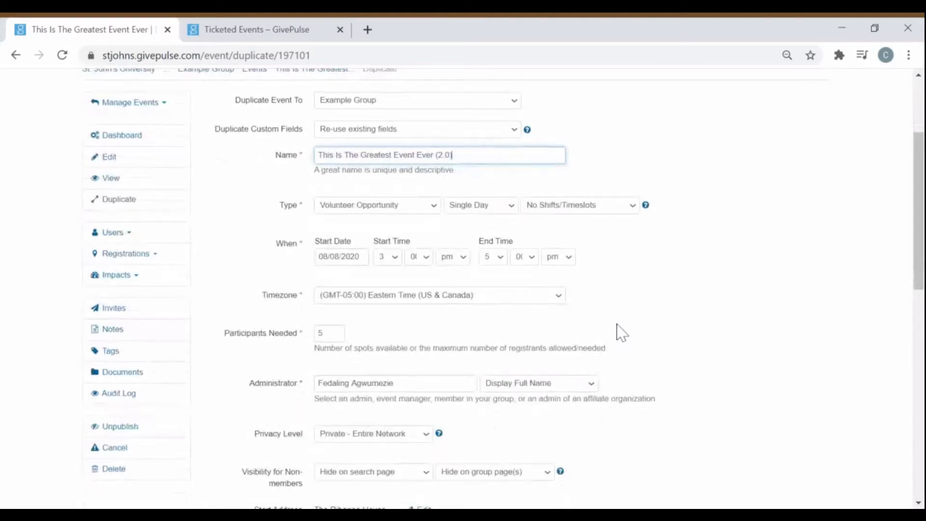
click(645, 206)
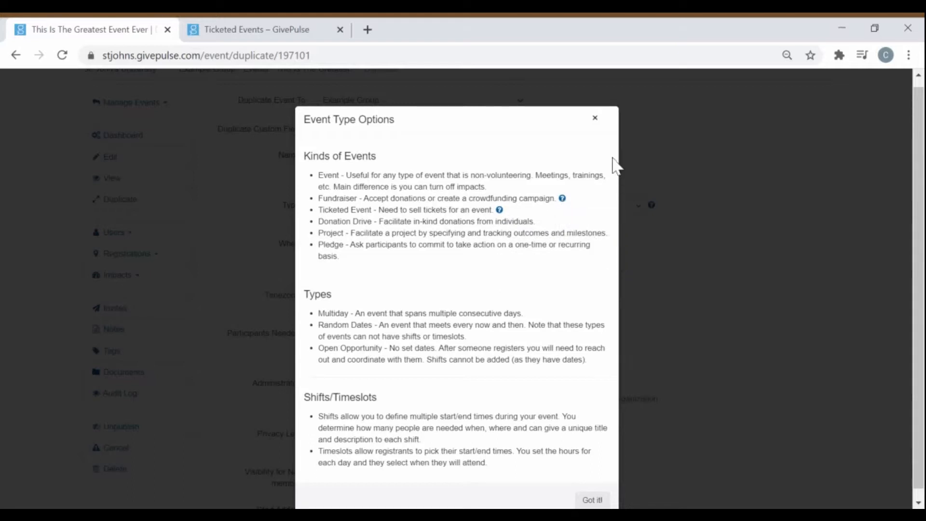
click(594, 120)
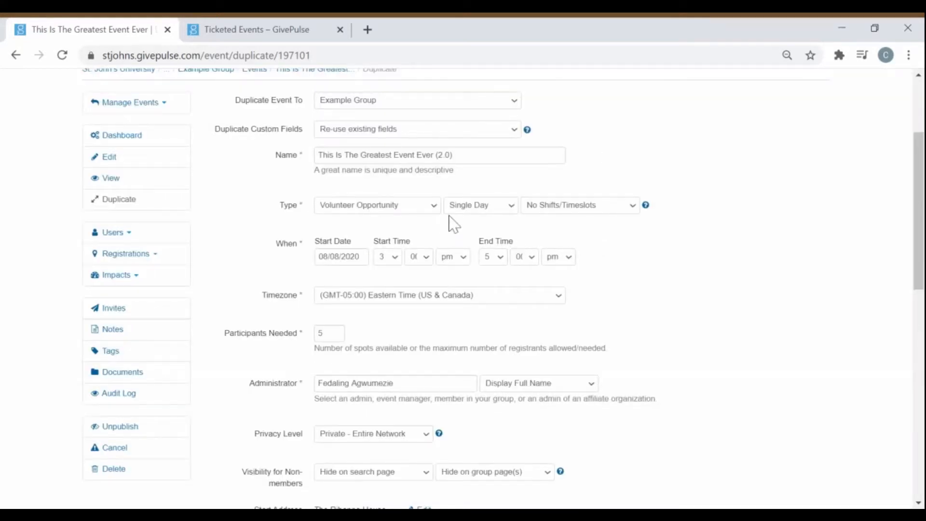
Step: Try the event type as Recurring Event with Shifts, and return it to Single Day with No Shifts/Timeslots
click(497, 223)
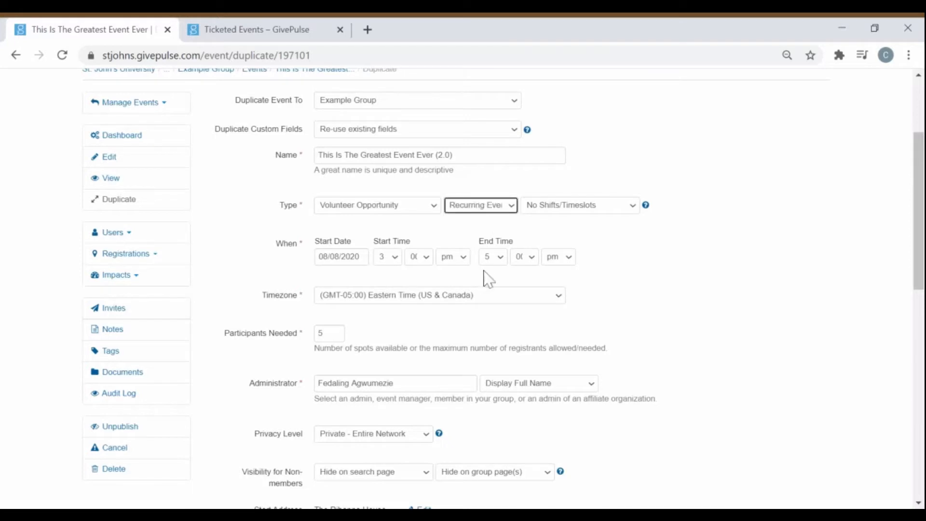
click(593, 223)
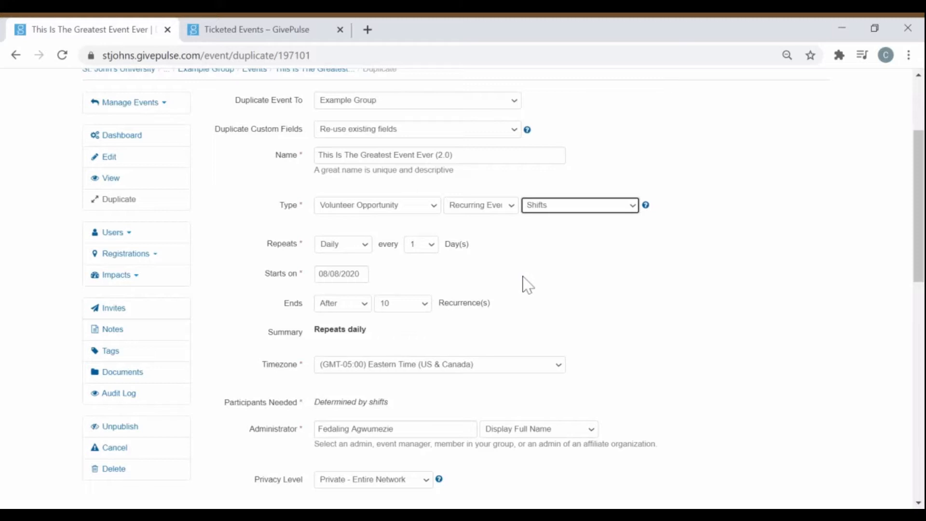
click(509, 211)
click(493, 232)
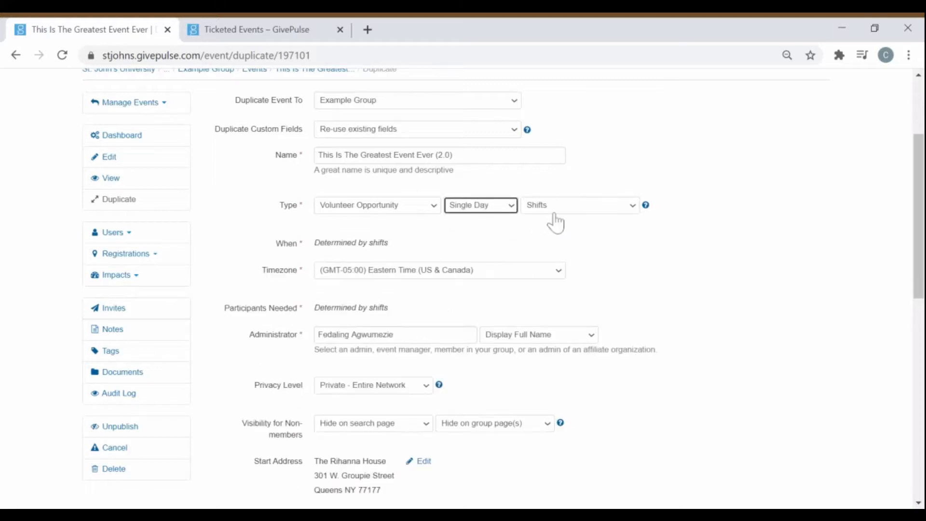
click(611, 214)
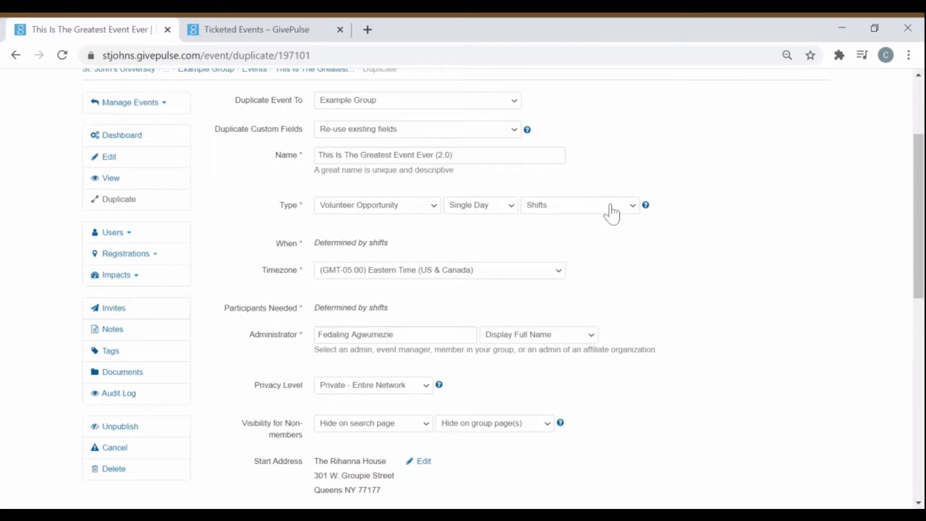
click(608, 224)
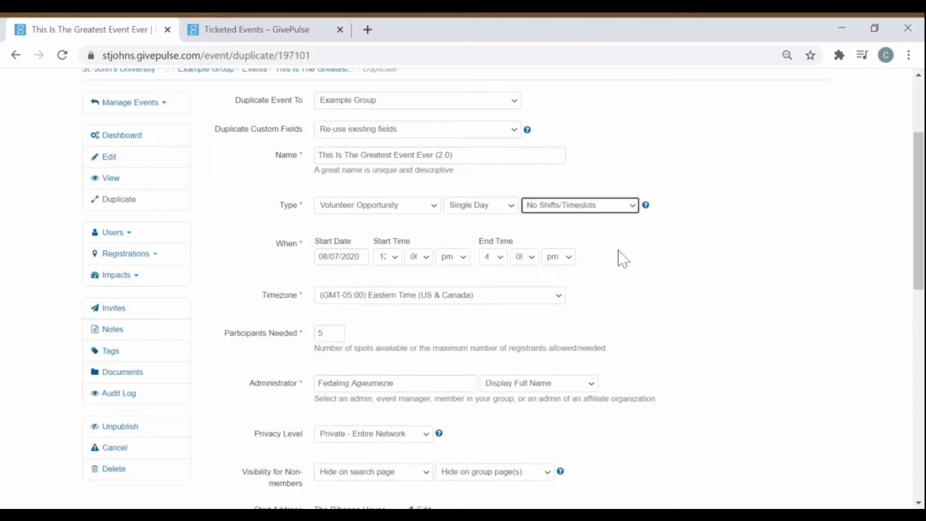
Step: Schedule the event for 08/08/2020 from 1:00 pm to 3:00 pm and set the participants needed to 10
scroll(622, 258, down, 2)
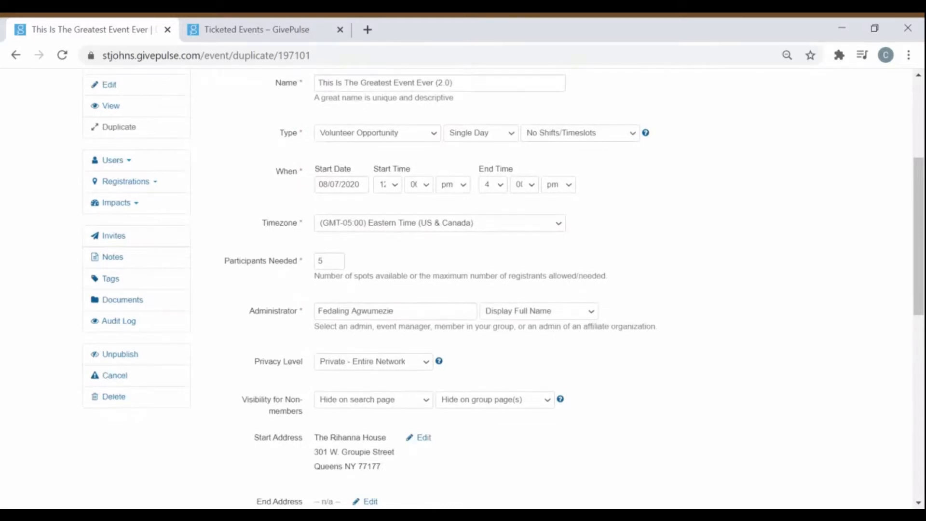
click(355, 185)
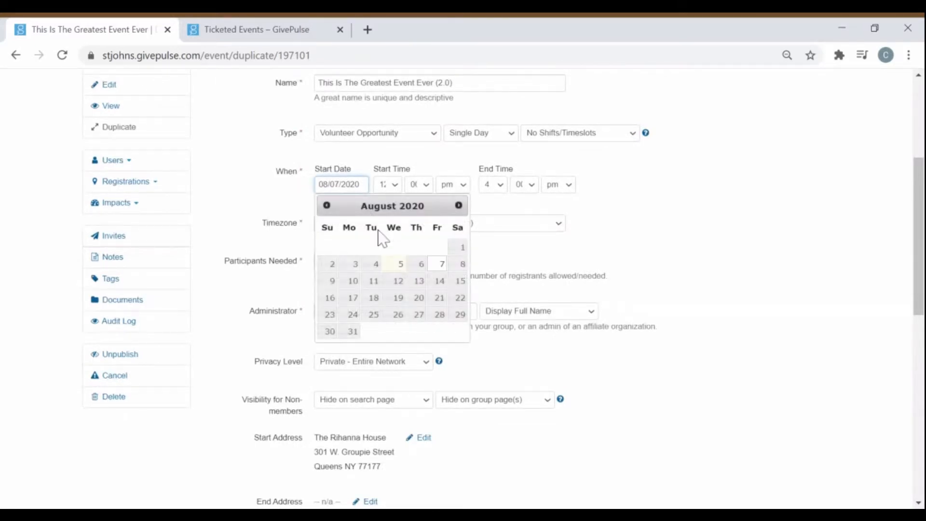
click(461, 264)
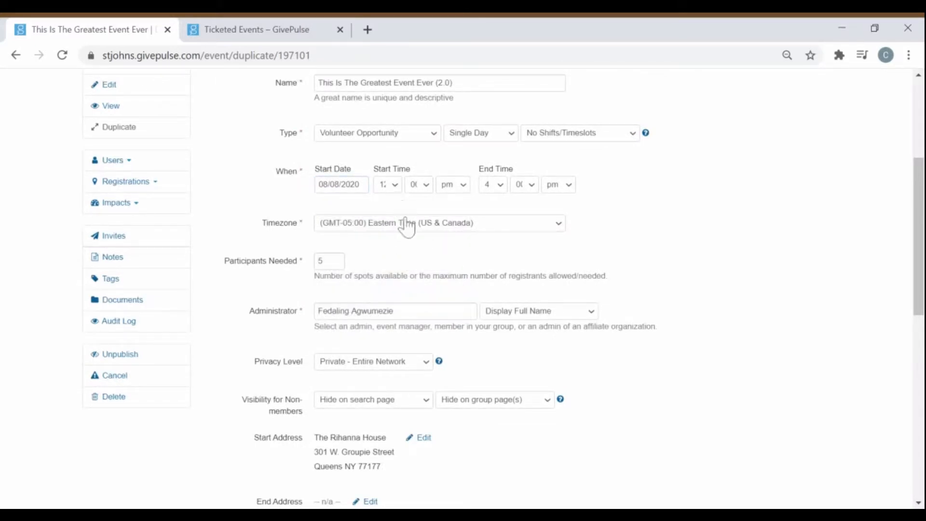
click(386, 186)
click(392, 198)
click(505, 190)
click(504, 242)
double_click(321, 261)
Step: Extend the event description to read "Come to our event to support the cause. You'll have a great time serving!"
scroll(711, 273, down, 3)
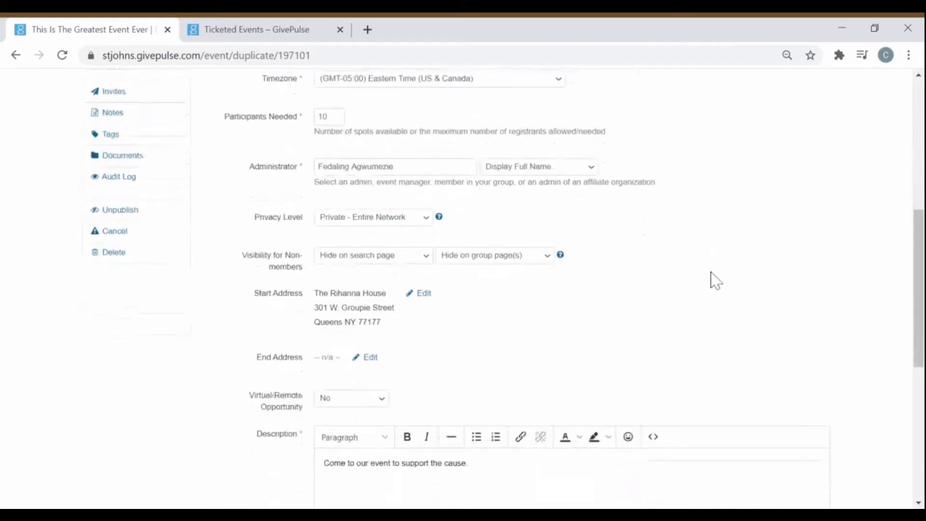
scroll(711, 273, down, 2)
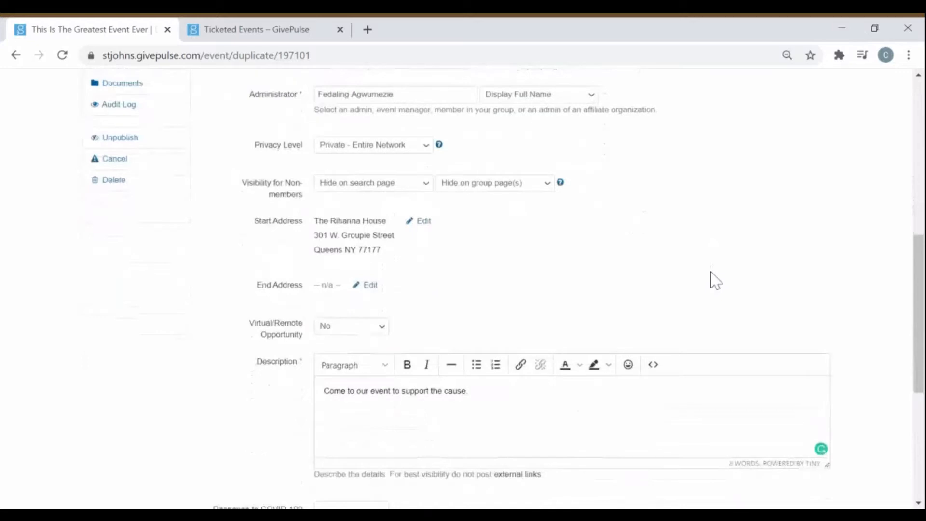
scroll(711, 273, down, 2)
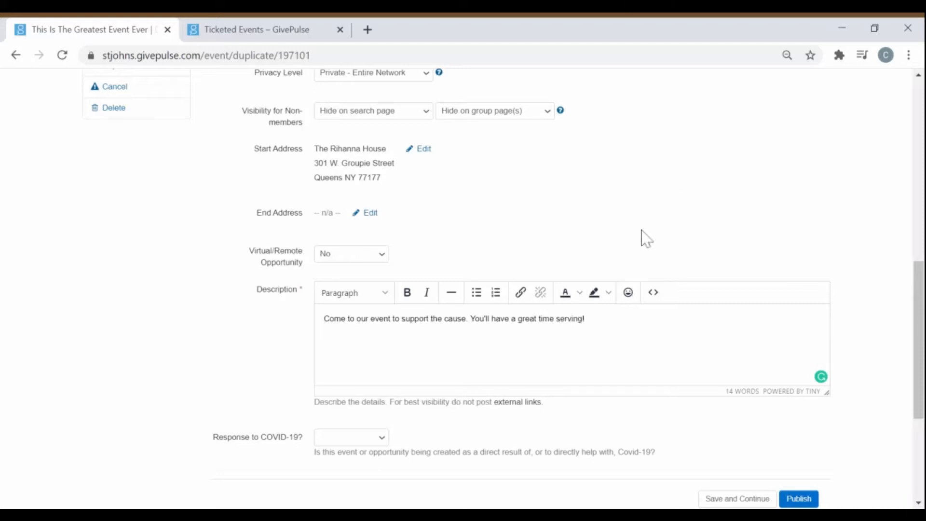
Step: Read the privacy level help and set the event's privacy level to Private - Group Only
scroll(647, 238, up, 2)
scroll(645, 235, up, 2)
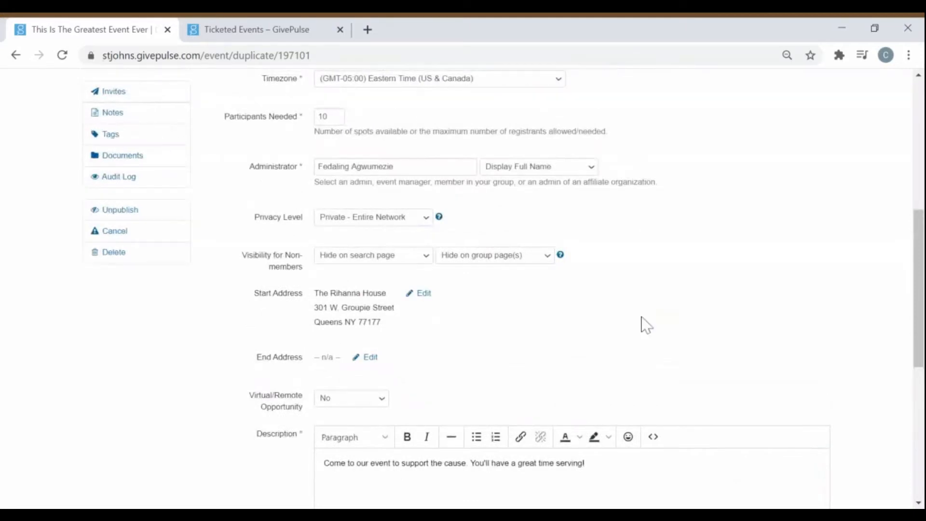
click(439, 217)
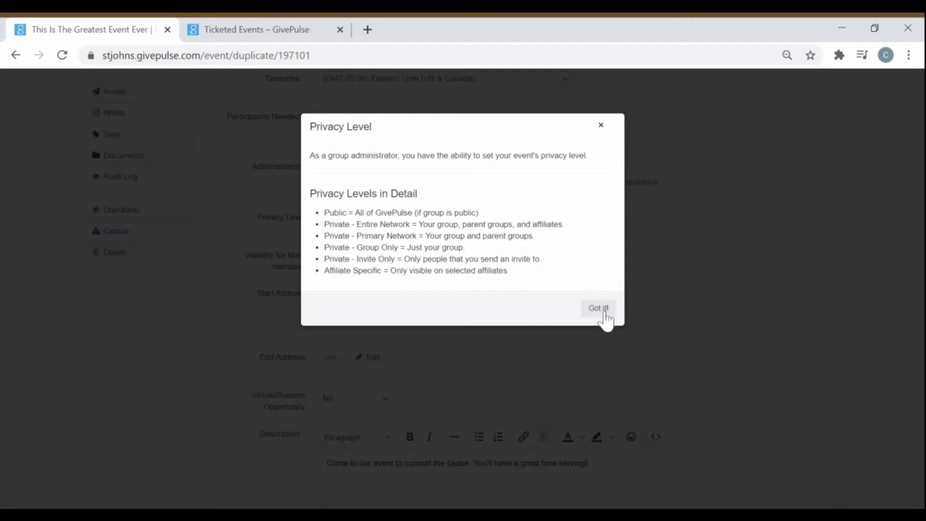
click(603, 312)
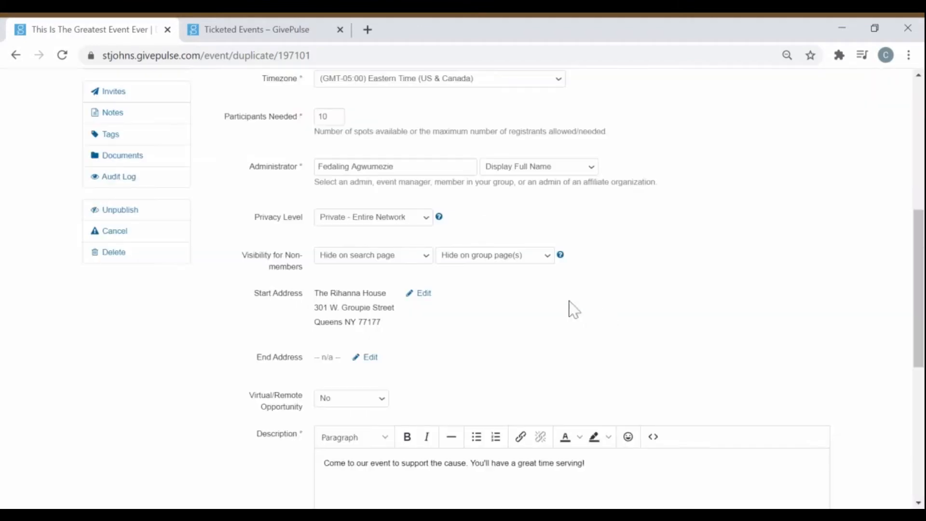
click(416, 236)
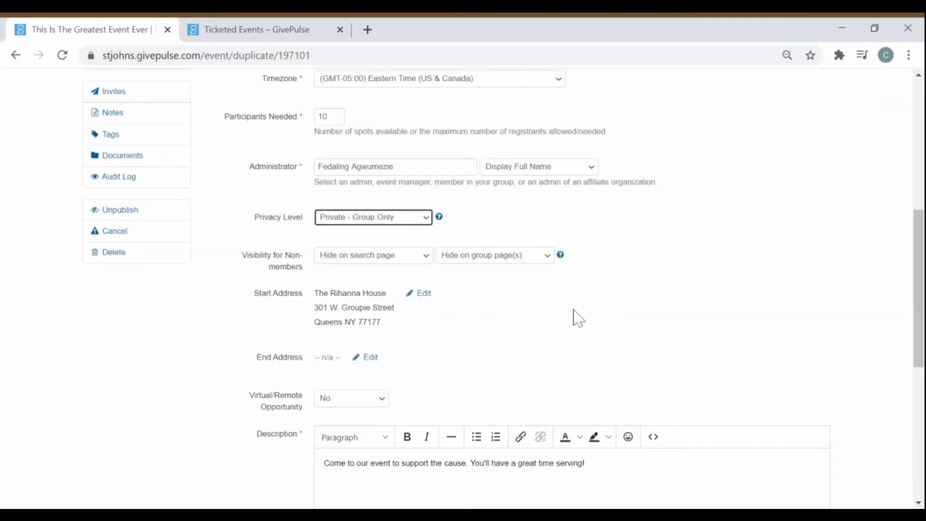
Step: Mark the event as a virtual/remote opportunity with zoom.us as its conferencing link
scroll(581, 319, down, 1)
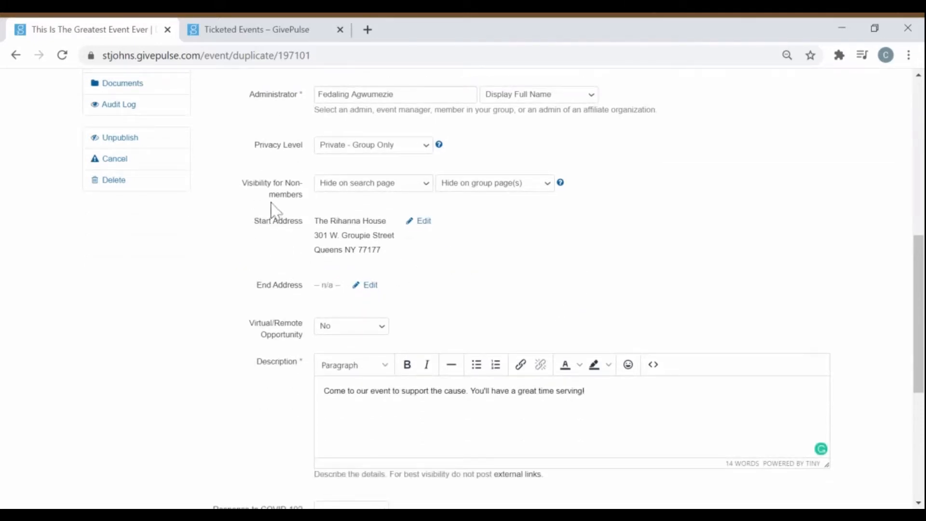
scroll(502, 275, down, 1)
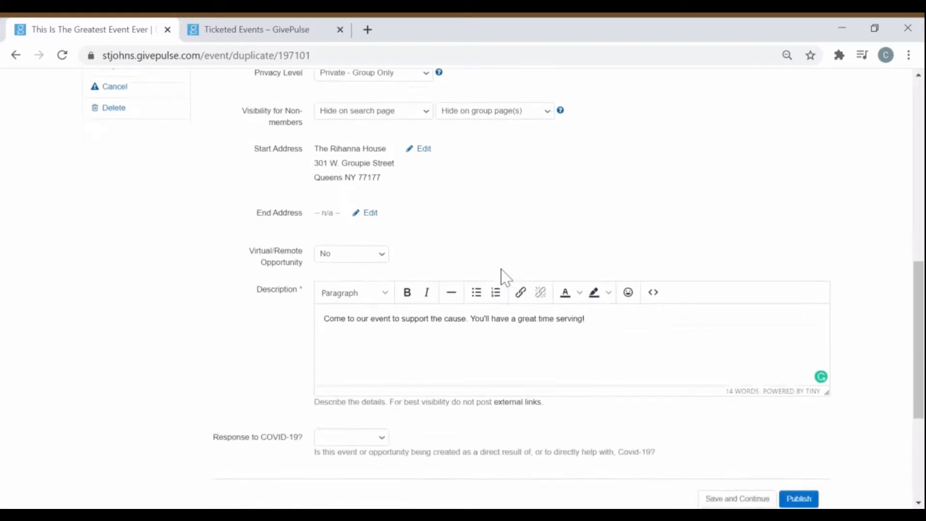
click(369, 260)
click(366, 272)
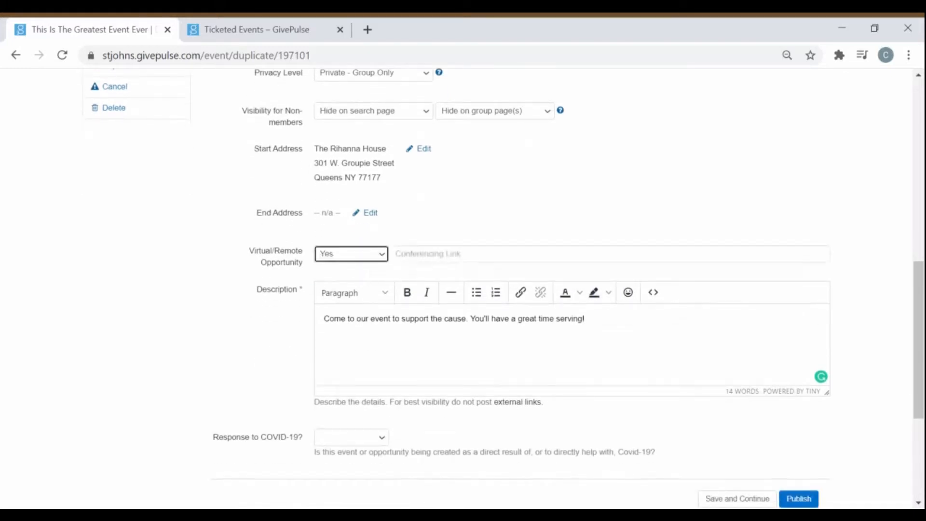
text(zoom.us)
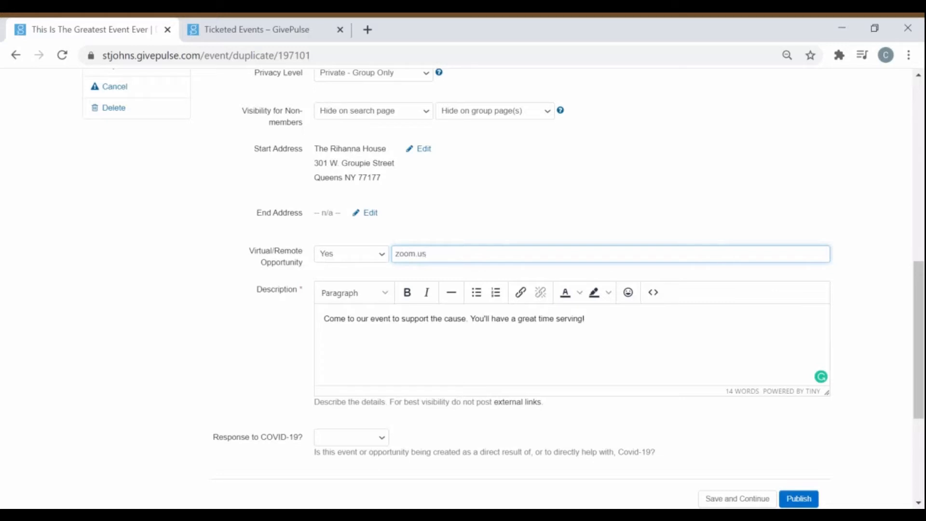
Step: Save the event's basic details and continue to its advanced settings
click(656, 436)
scroll(656, 439, down, 1)
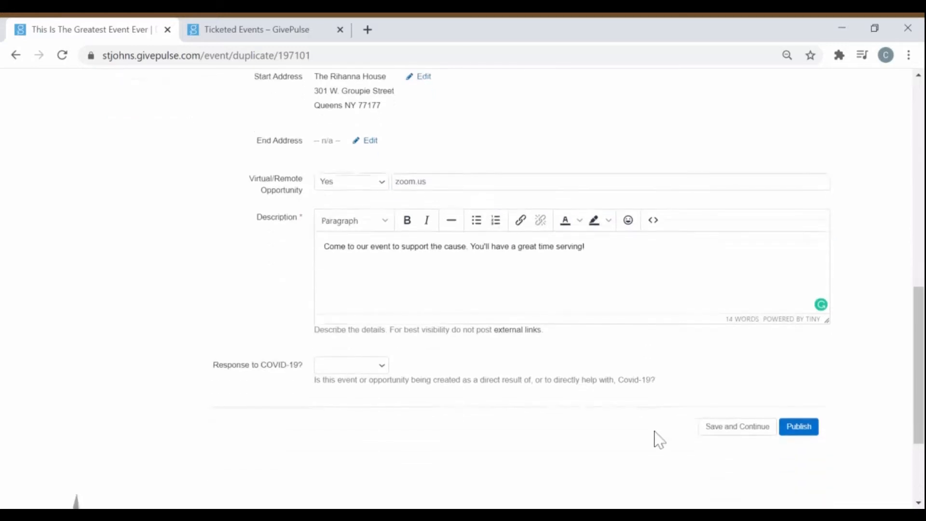
click(728, 434)
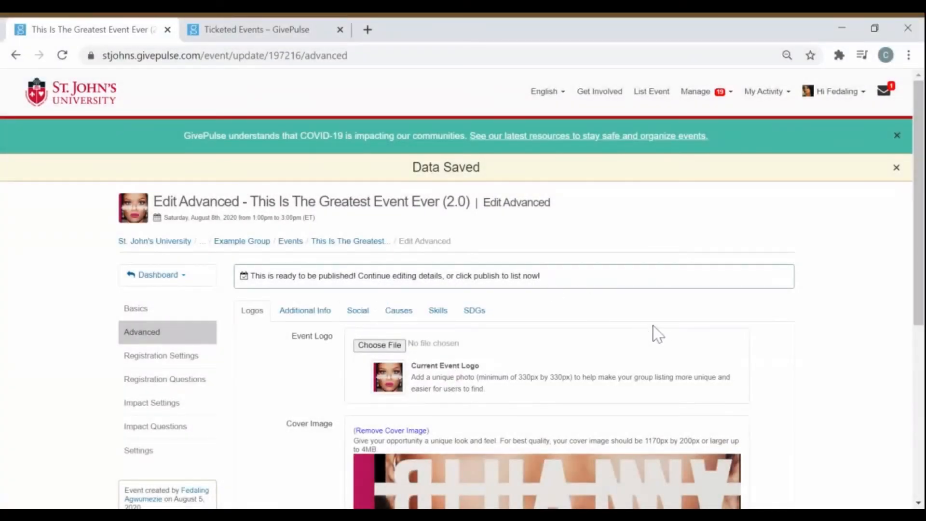
scroll(661, 331, down, 2)
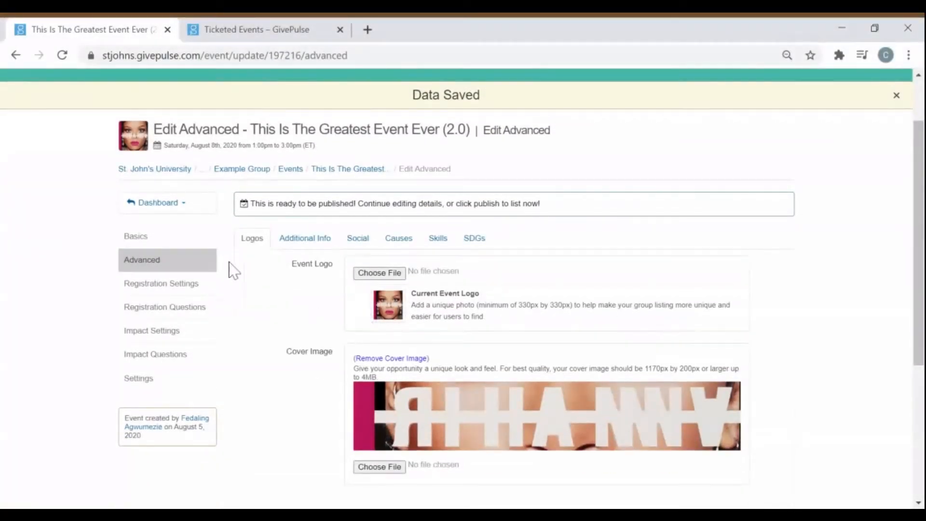
click(306, 247)
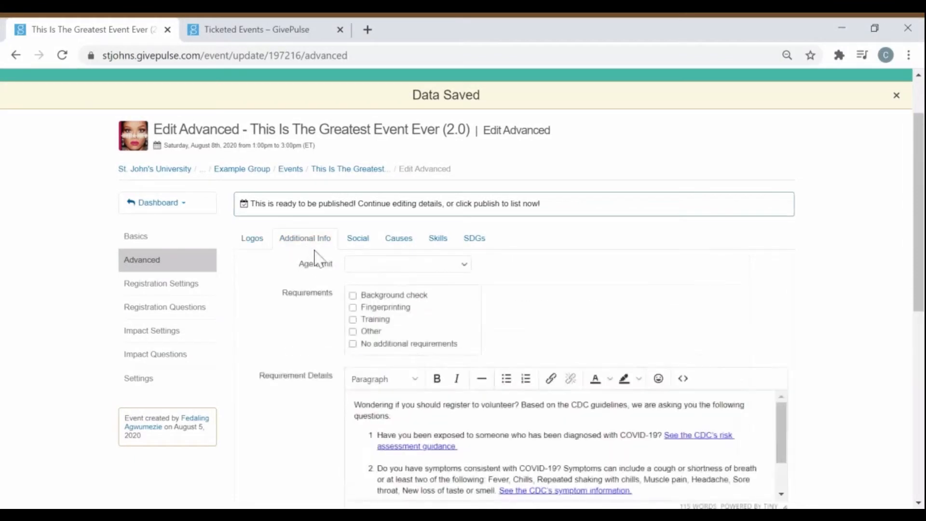
scroll(355, 251, down, 2)
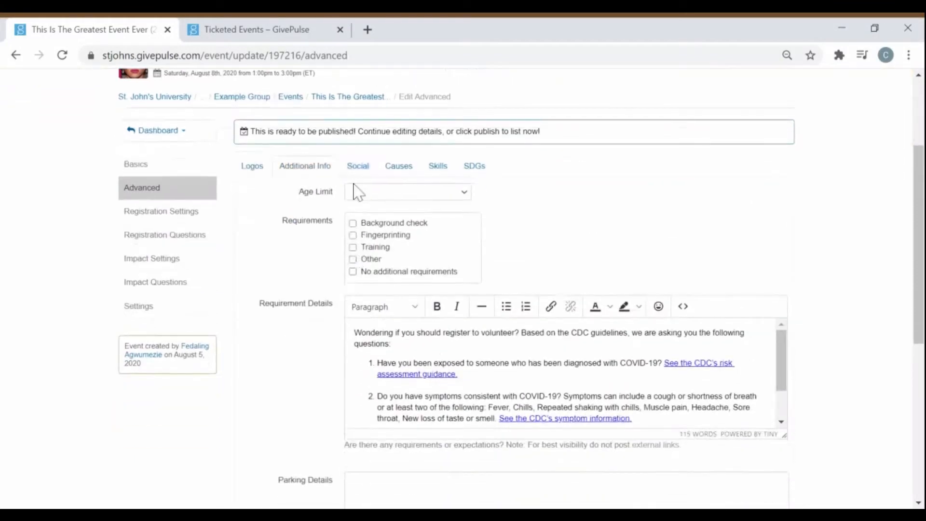
scroll(428, 240, down, 4)
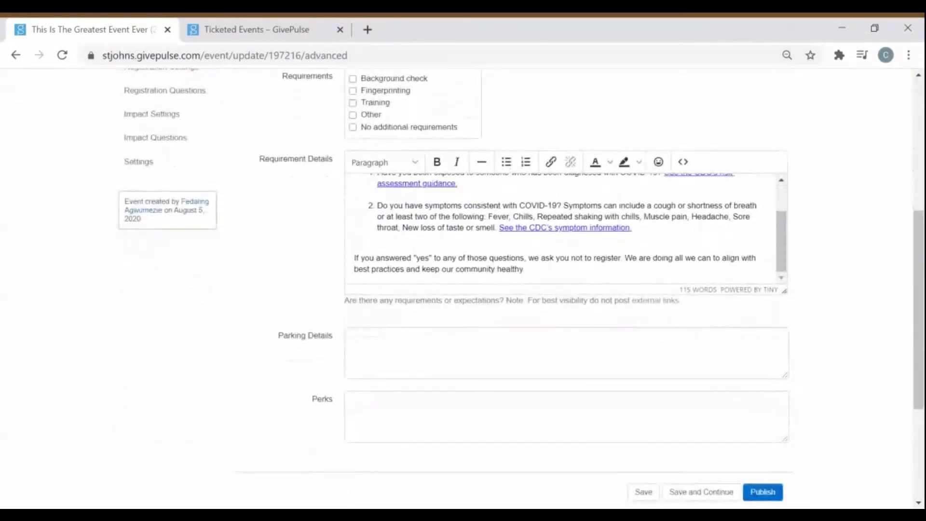
scroll(699, 155, up, 3)
click(367, 166)
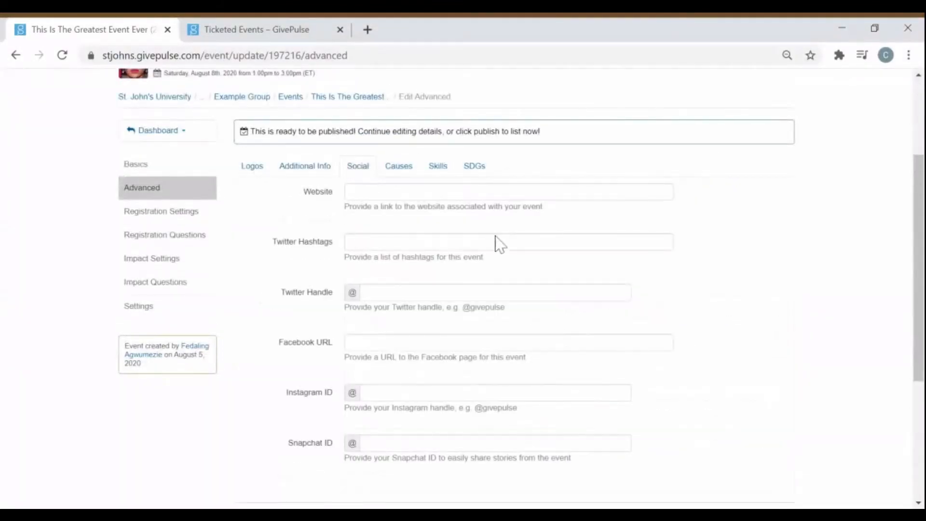
click(415, 206)
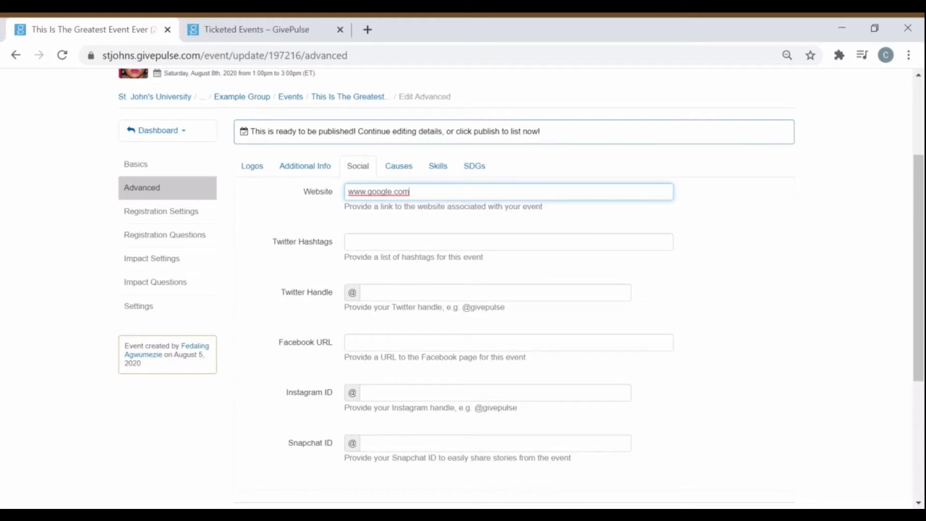
click(364, 293)
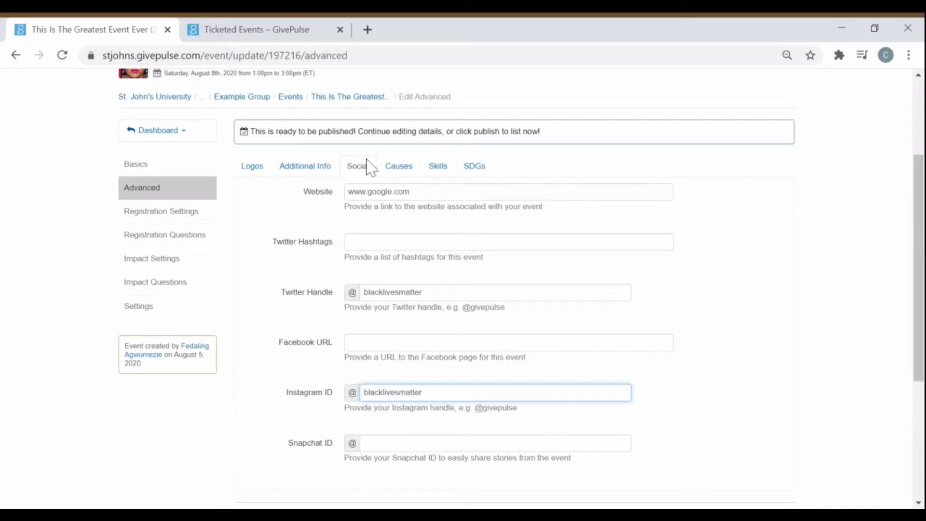
Step: Select Advocacy causes related to the event, including Social Justice and General Advocacy
click(405, 170)
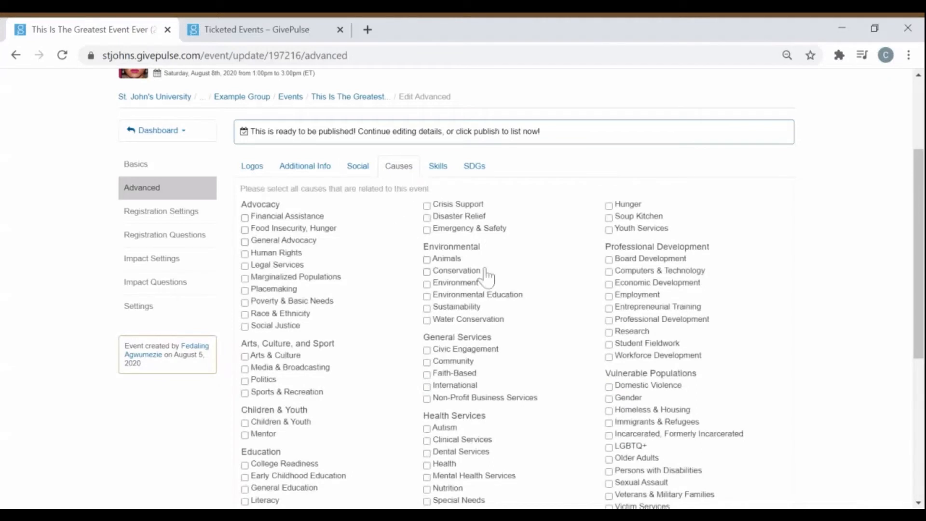
scroll(489, 280, down, 3)
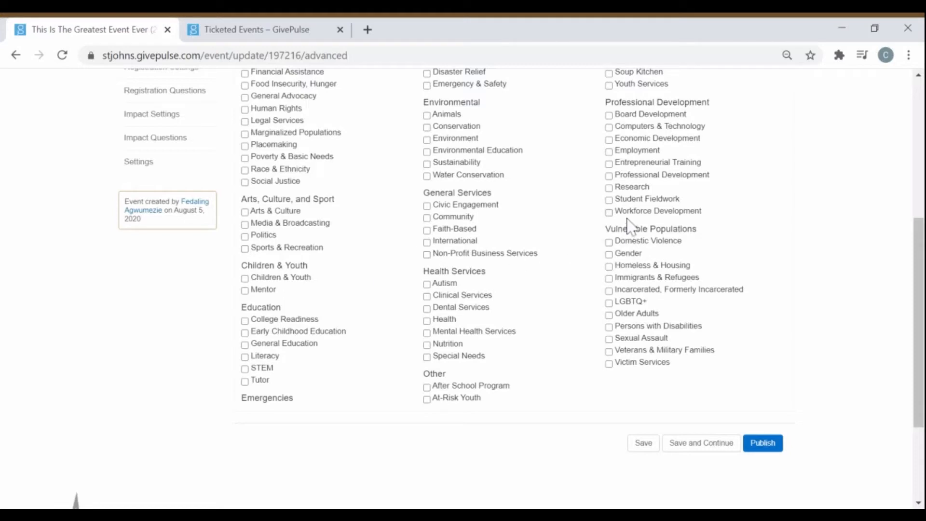
scroll(627, 217, up, 1)
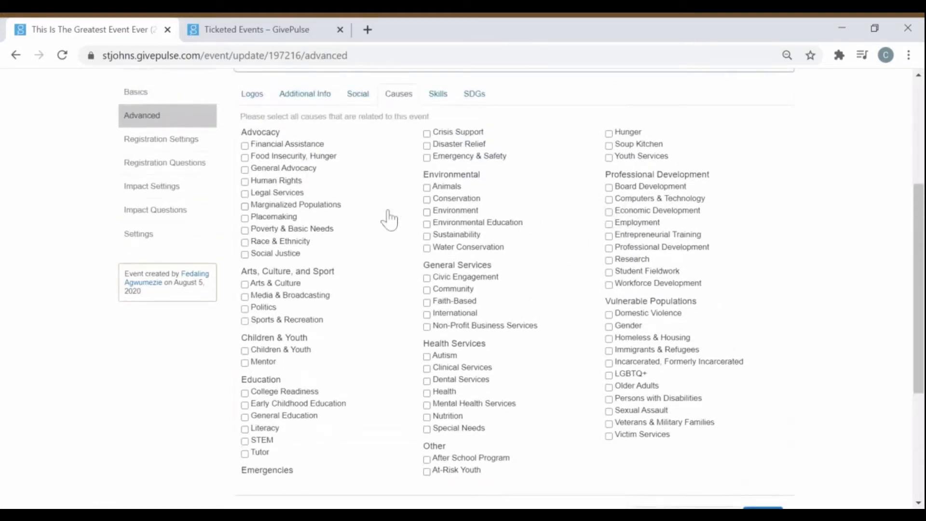
click(245, 182)
click(245, 254)
click(245, 182)
click(245, 170)
Step: Look over the event's skills, SDGs and logo options, and save the advanced settings to continue to registration settings
click(438, 93)
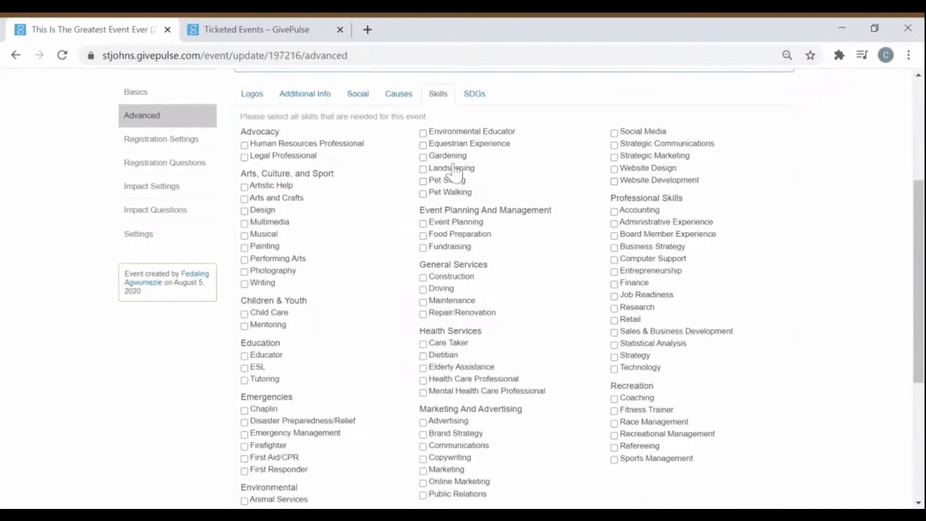
click(473, 96)
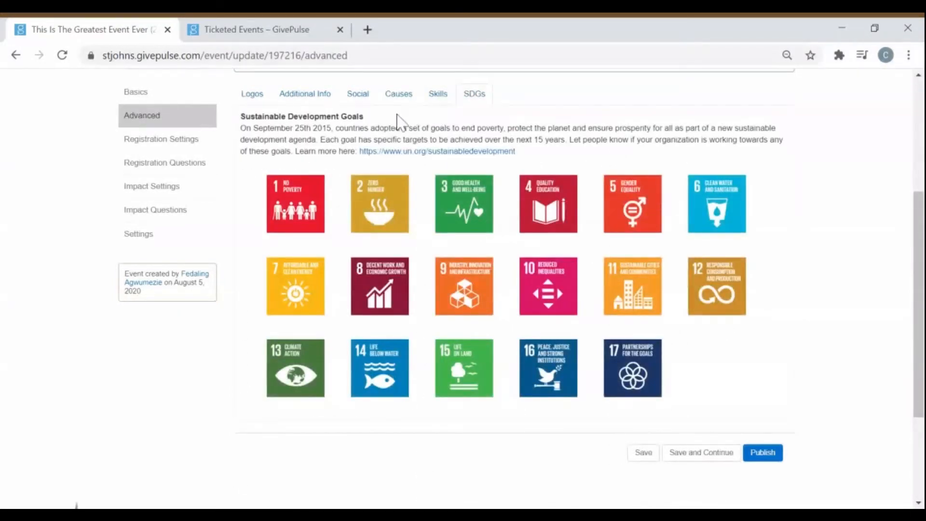
click(253, 96)
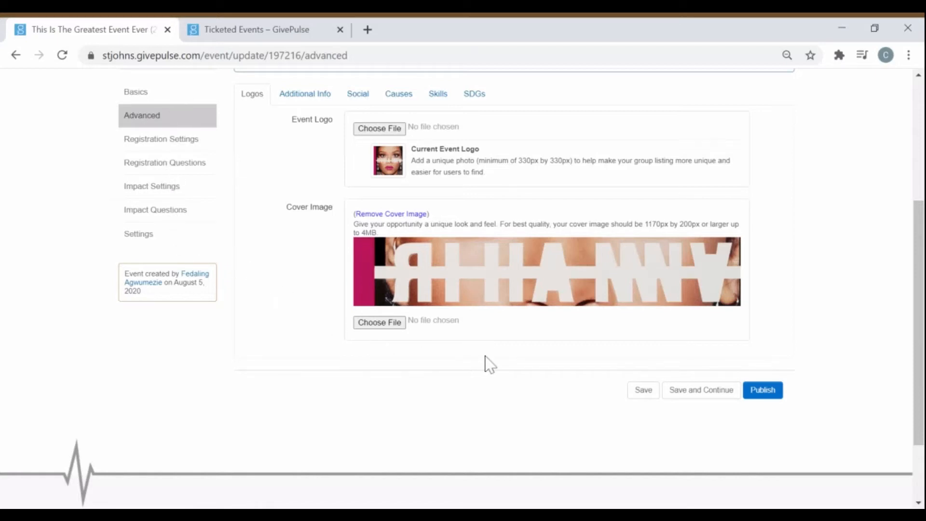
click(676, 392)
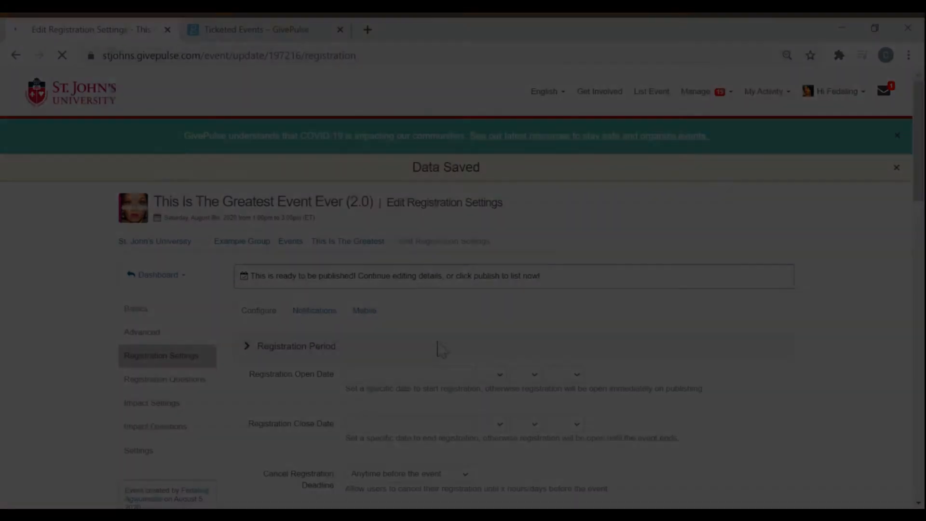
Step: Review the event's registration configuration, notification and mobile sign-in settings, and open its registration questions
scroll(442, 345, down, 3)
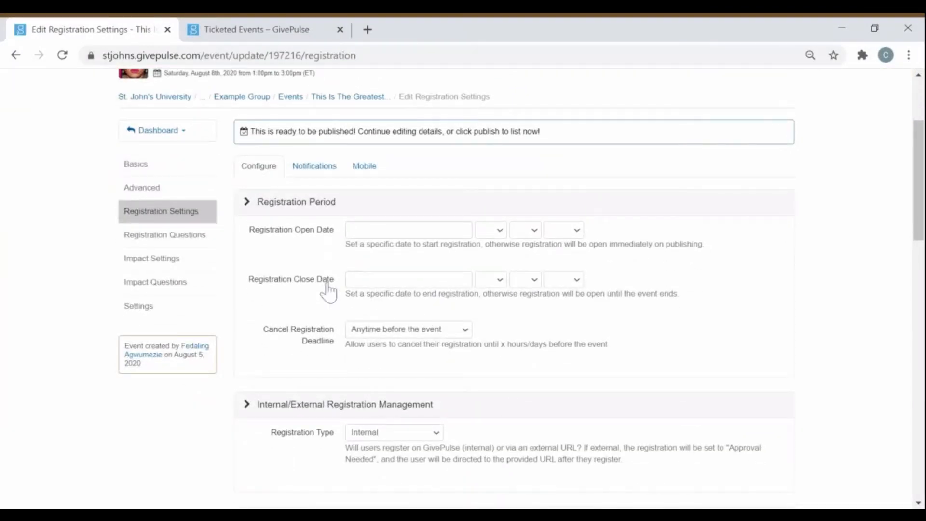
scroll(606, 268, down, 3)
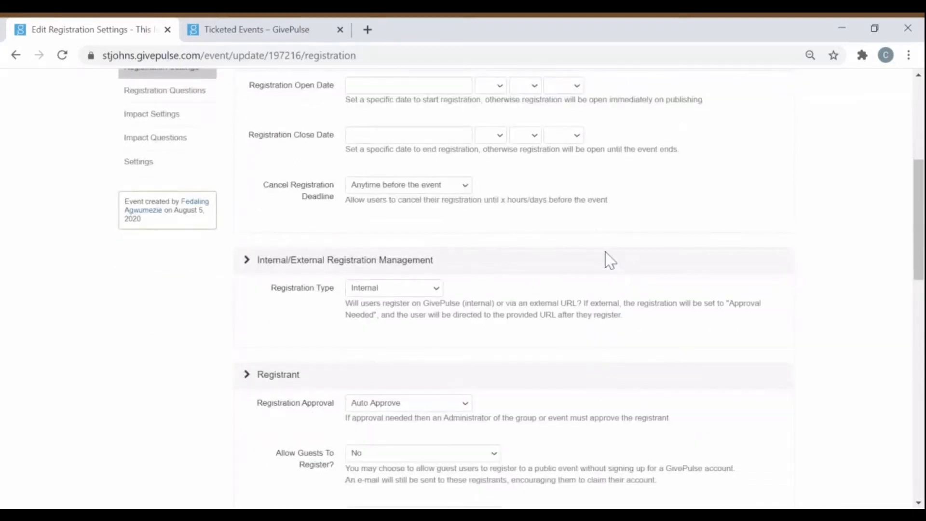
scroll(607, 259, down, 7)
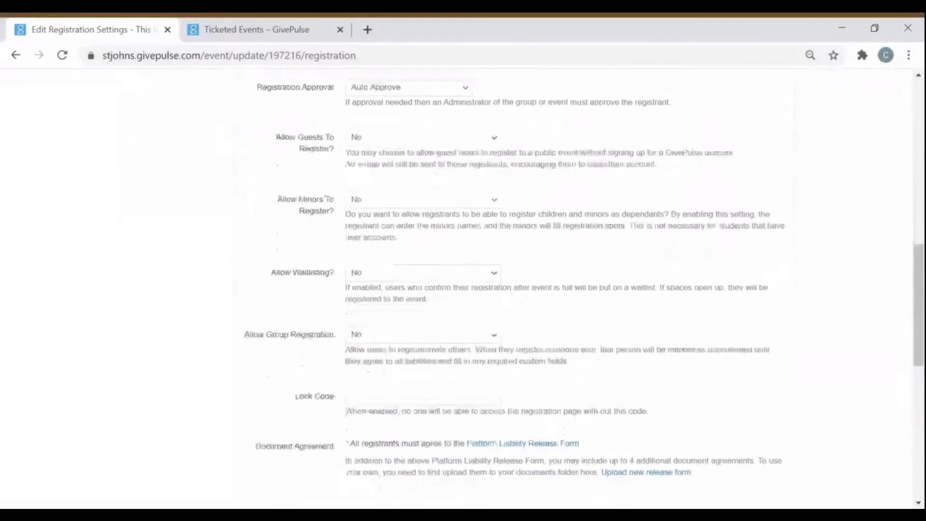
scroll(703, 258, down, 7)
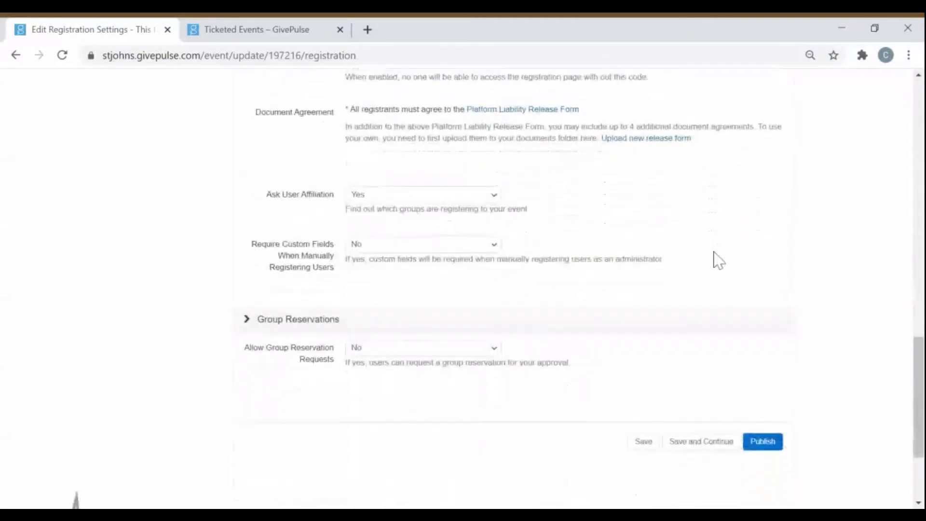
scroll(719, 260, down, 3)
scroll(717, 256, up, 20)
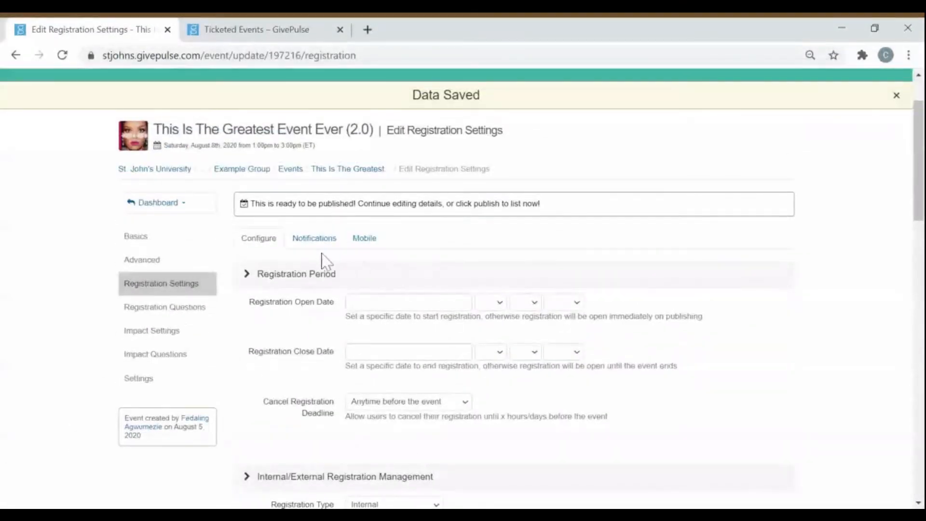
click(316, 241)
scroll(563, 302, down, 3)
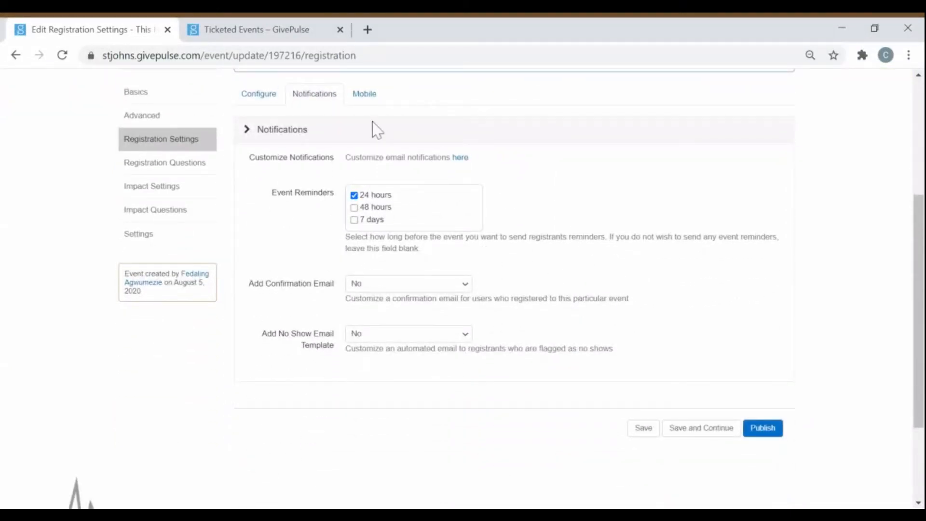
click(362, 96)
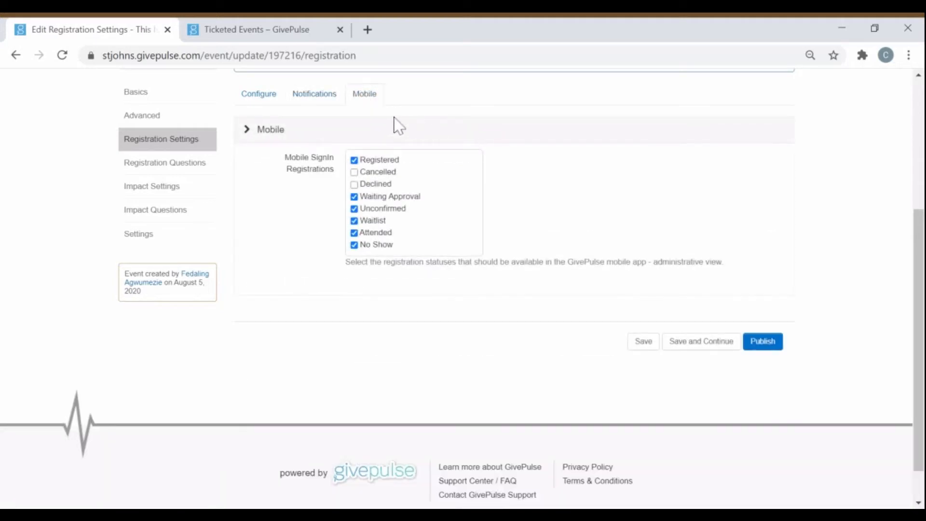
click(261, 99)
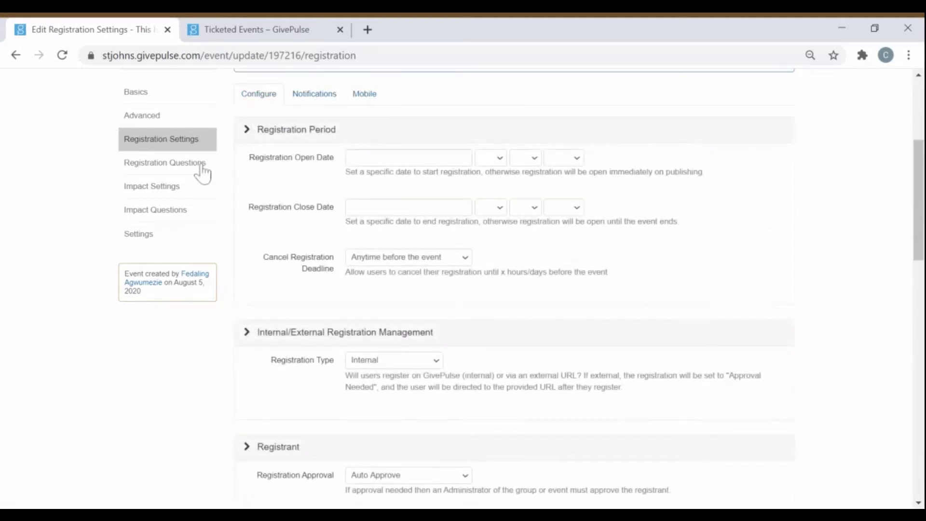
click(201, 165)
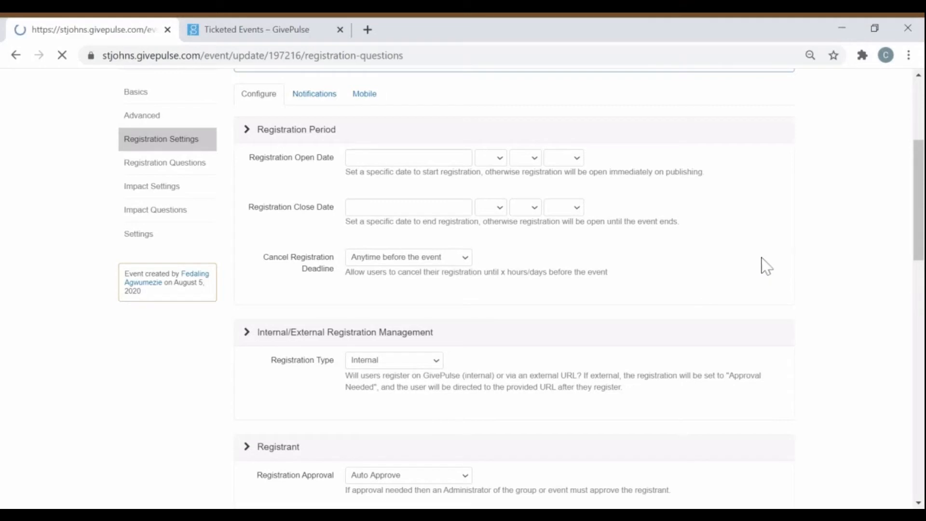
scroll(827, 271, down, 3)
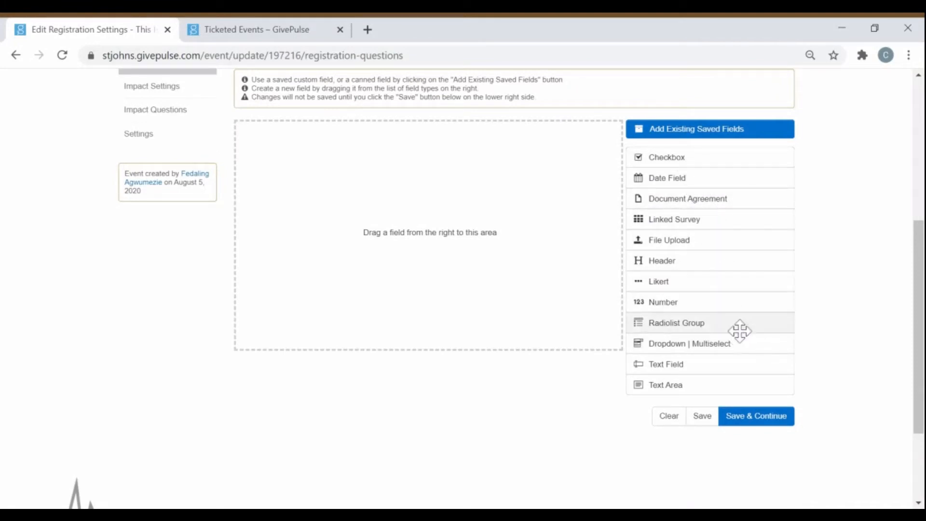
Step: Search the saved custom fields for "t-shirt" and add the default T-Shirt Size dropdown field to the registration questions
click(684, 134)
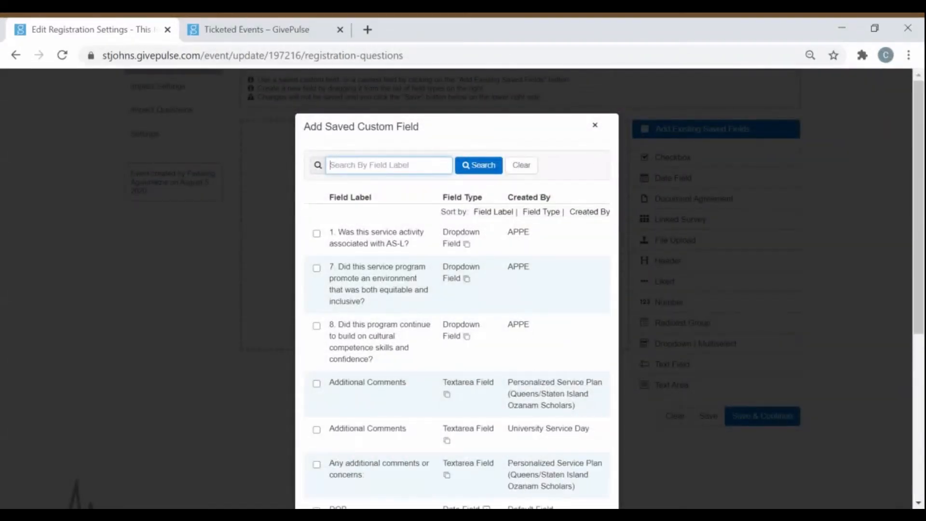
text(t-shirt)
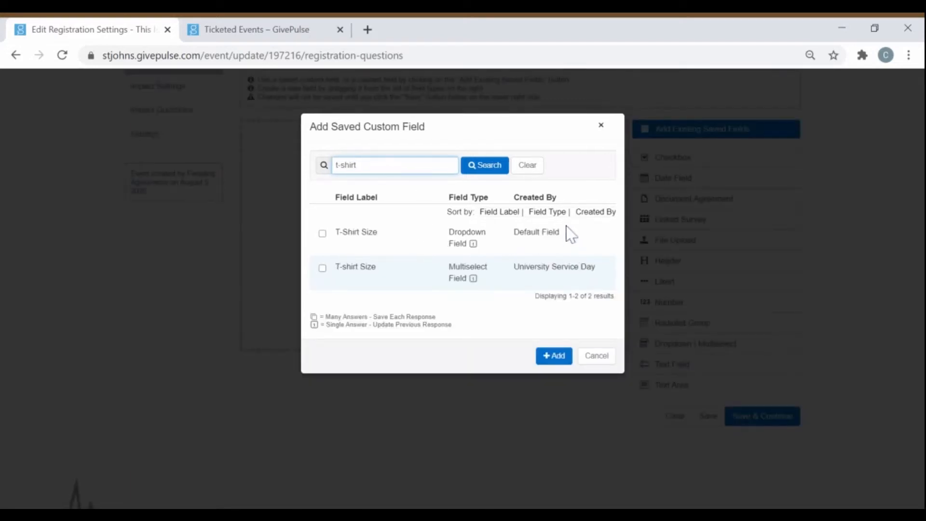
key(BackSpace)
click(333, 242)
click(549, 358)
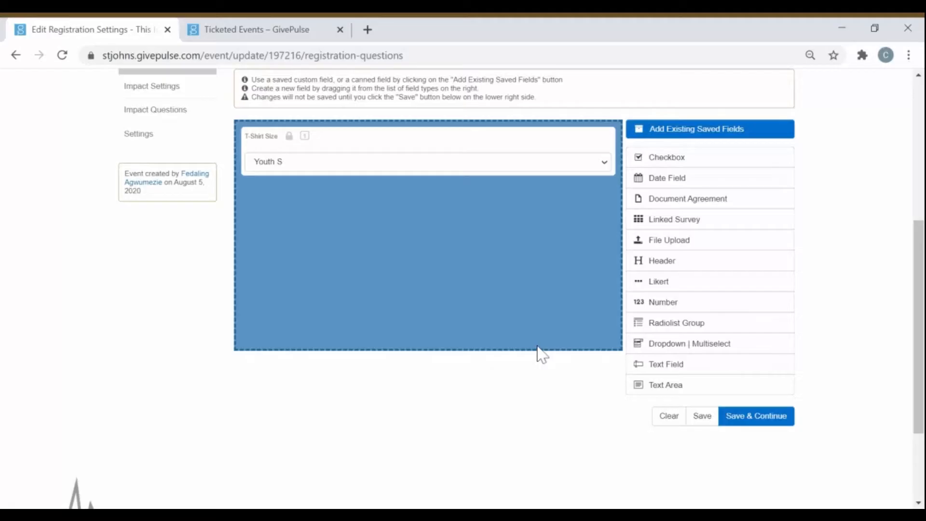
Step: Check the edit options of the saved T-Shirt Size field and remove it from the registration questions
mouse_move(595, 156)
click(590, 141)
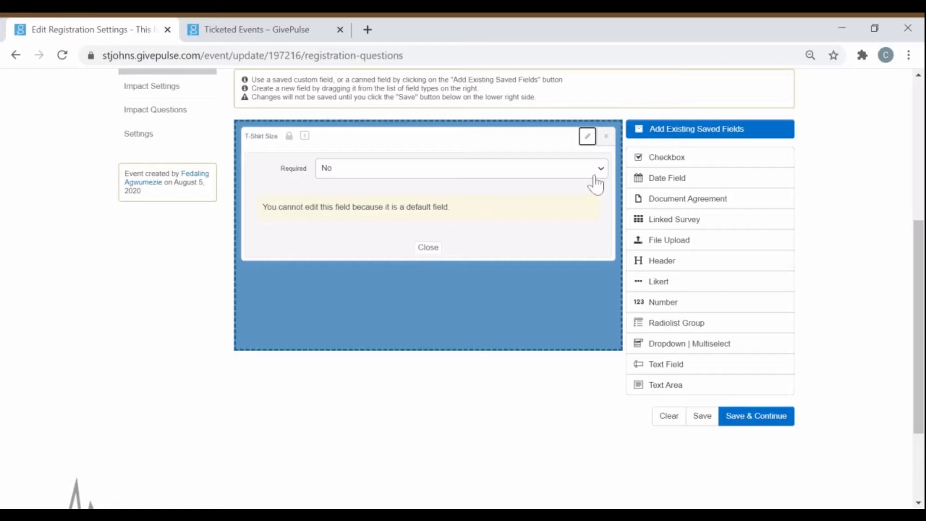
click(607, 140)
click(652, 106)
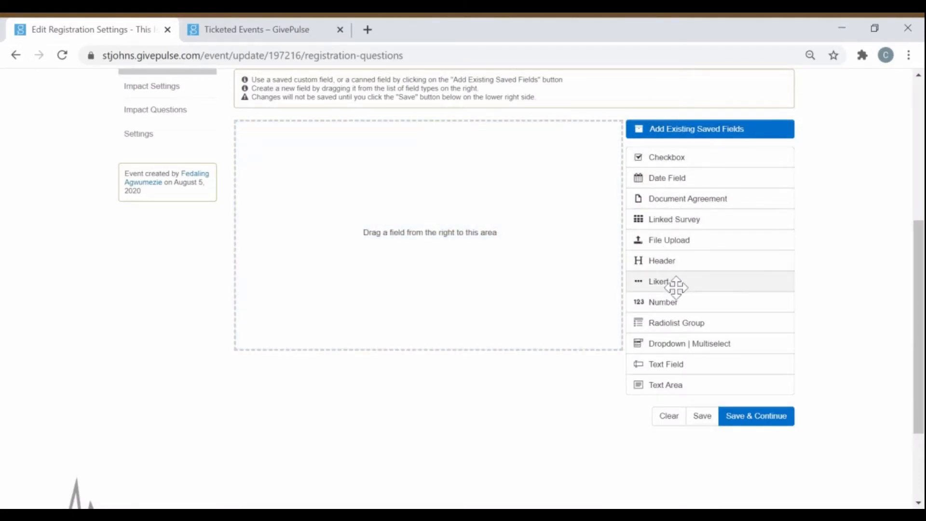
Step: Add a Likert field to the registration questions, label it "T-Shirt Size" and allow multiple selections
drag(677, 288, 521, 188)
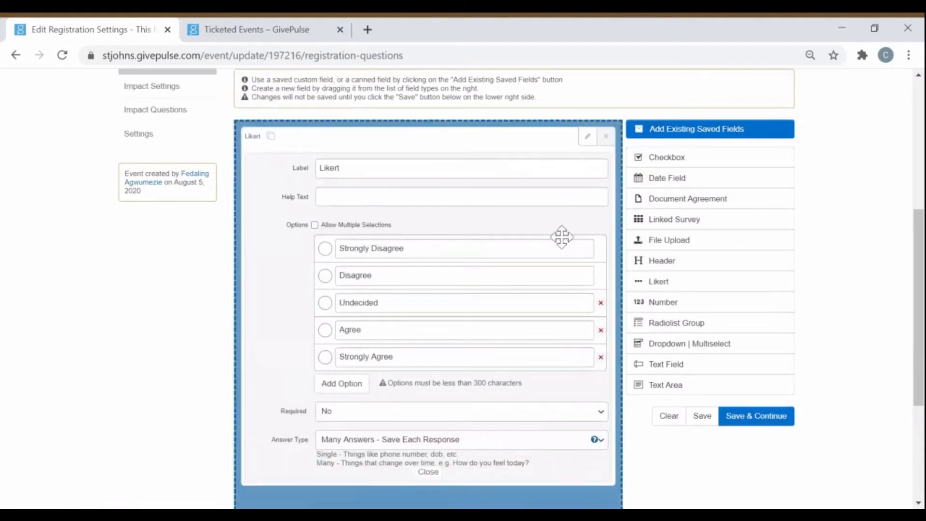
scroll(563, 264, down, 2)
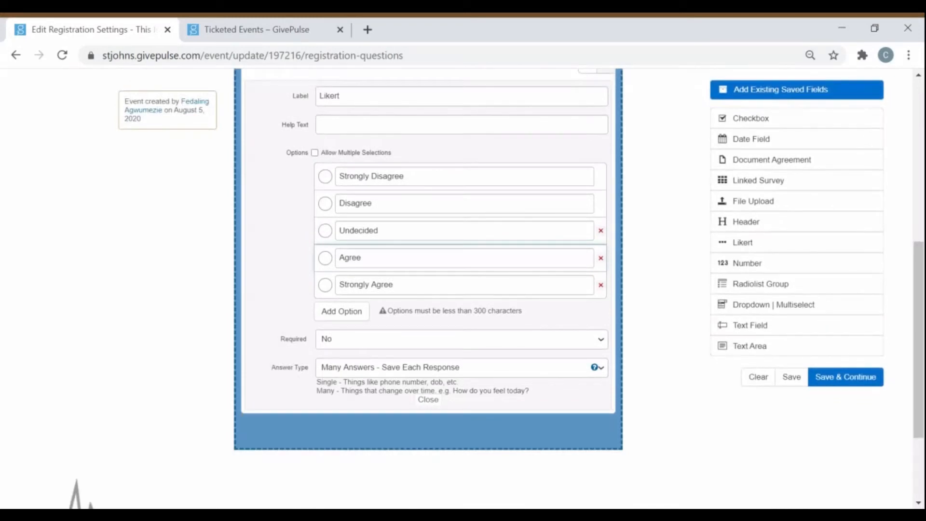
double_click(322, 95)
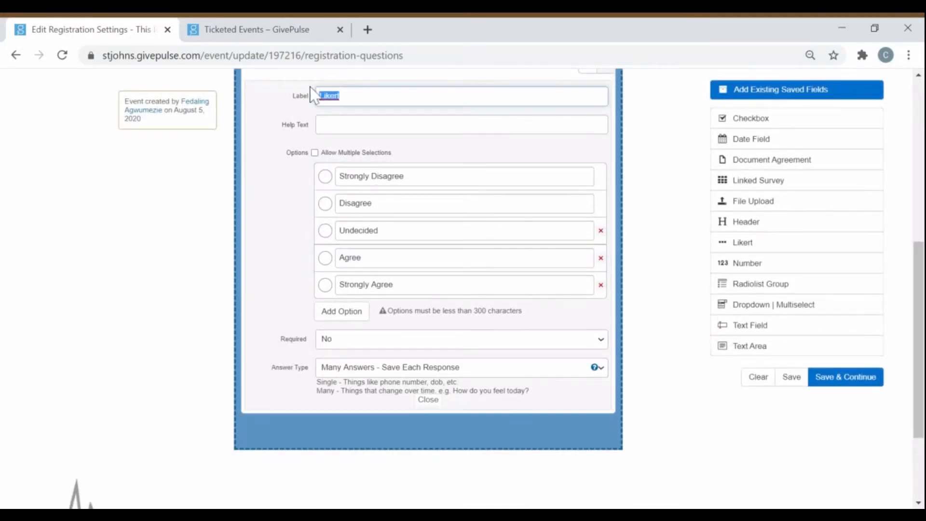
click(314, 153)
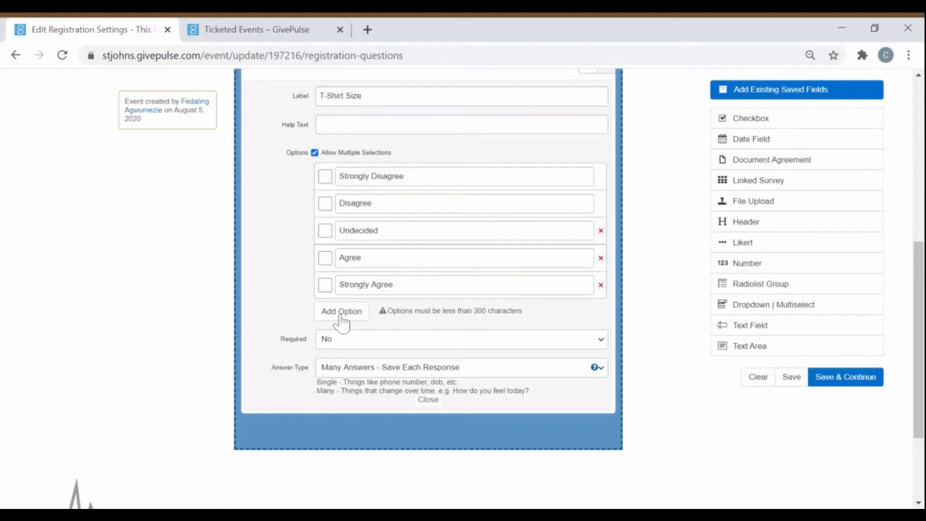
Step: Make the T-Shirt Size Likert field a required registration question
click(403, 342)
click(392, 357)
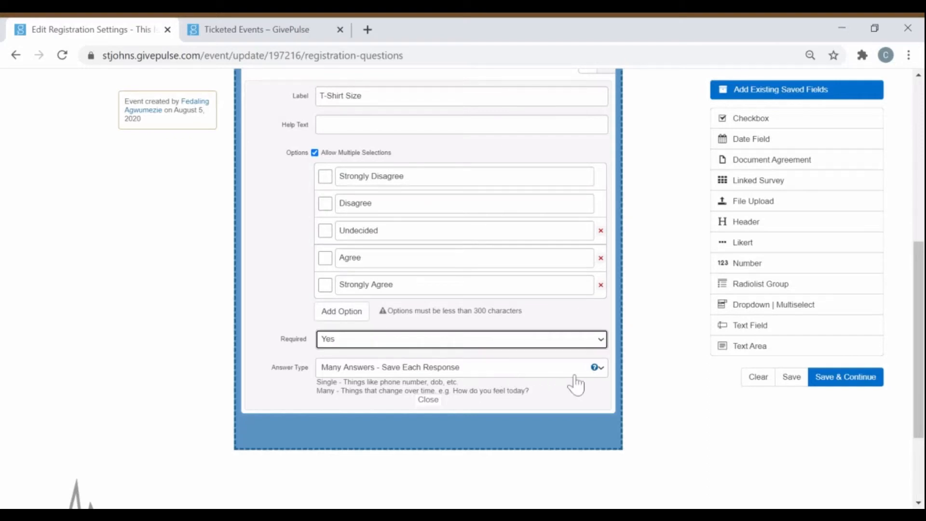
Step: Remove the T-Shirt Size Likert field from the registration questions and save, continuing to the impact settings
scroll(585, 372, up, 3)
click(606, 208)
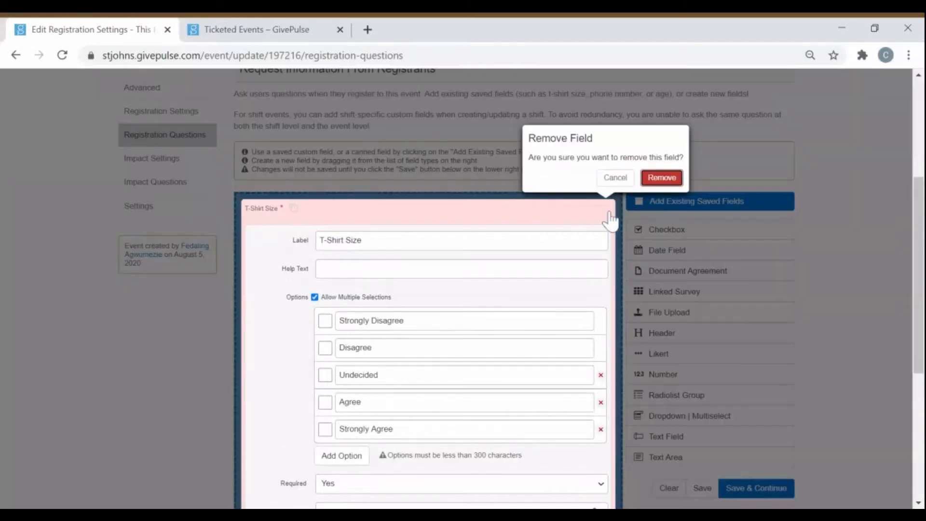
click(653, 180)
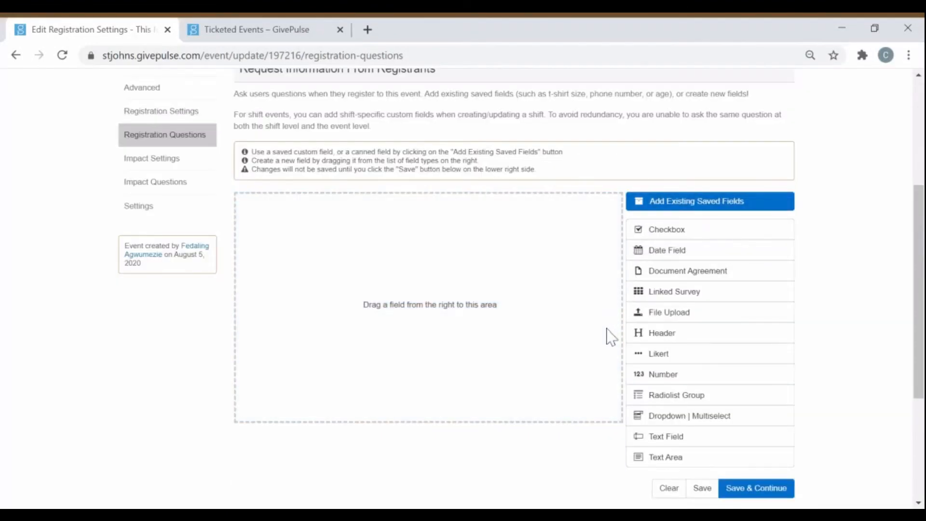
scroll(612, 336, down, 2)
click(738, 420)
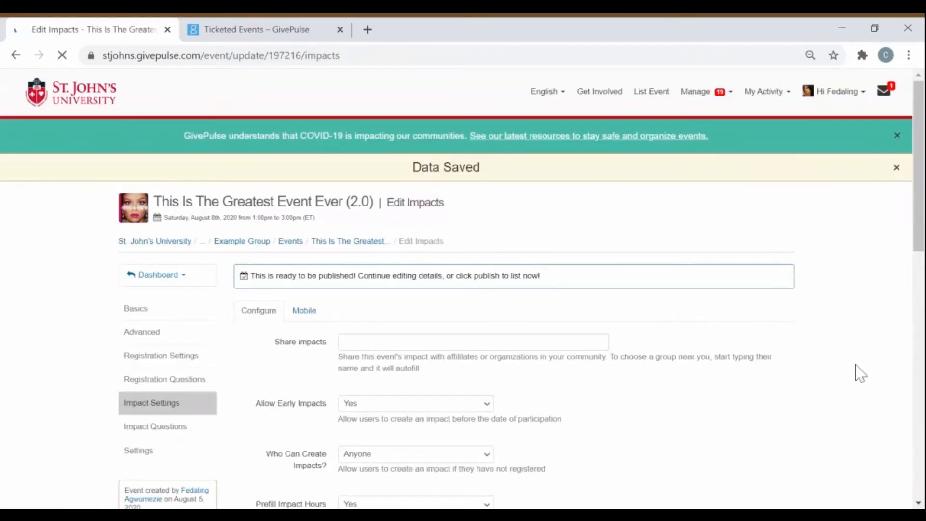
Step: Search for groups to share the event's impacts with, using "ozanam" and "reading partners", and leave the share field empty
scroll(802, 373, down, 4)
scroll(803, 373, down, 2)
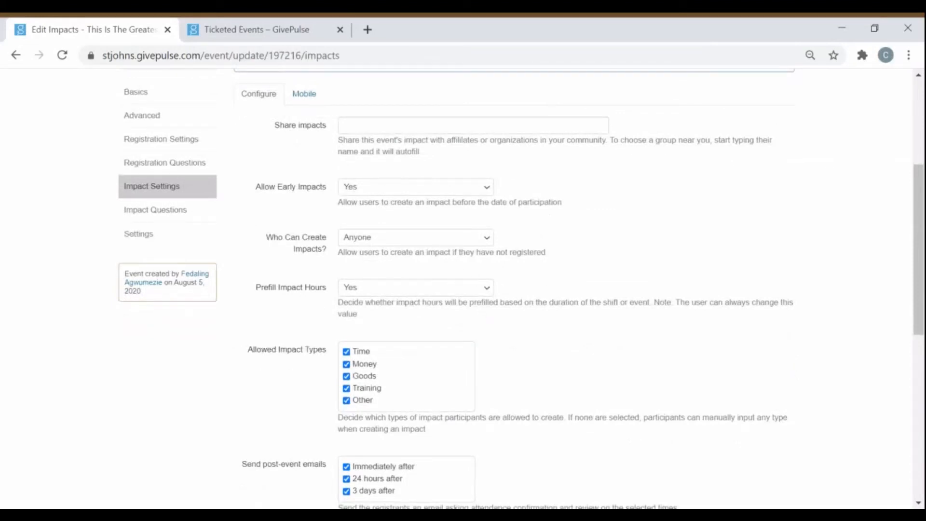
click(342, 126)
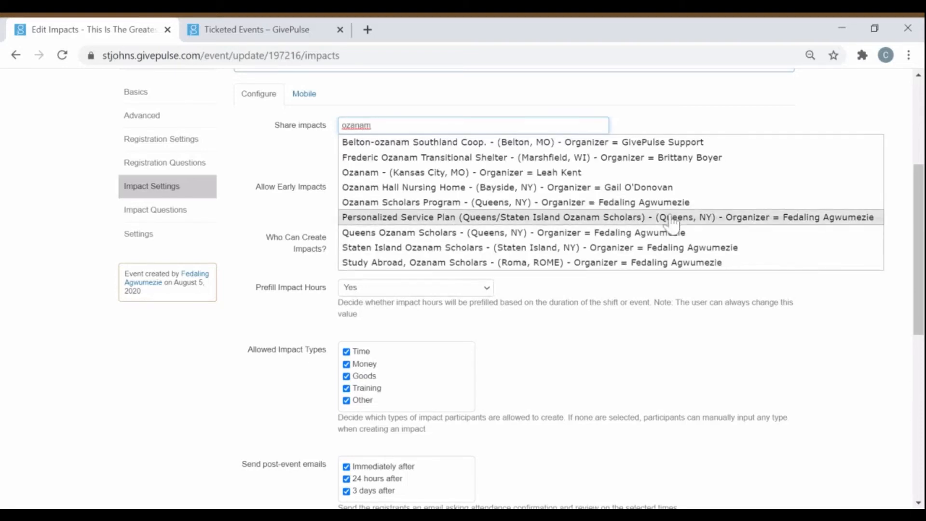
key(ctrl+a)
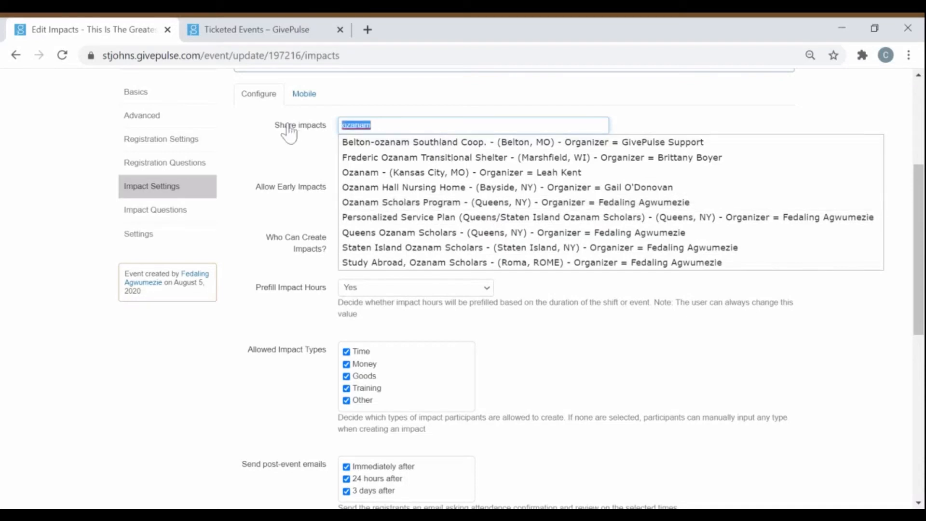
text(reading paty)
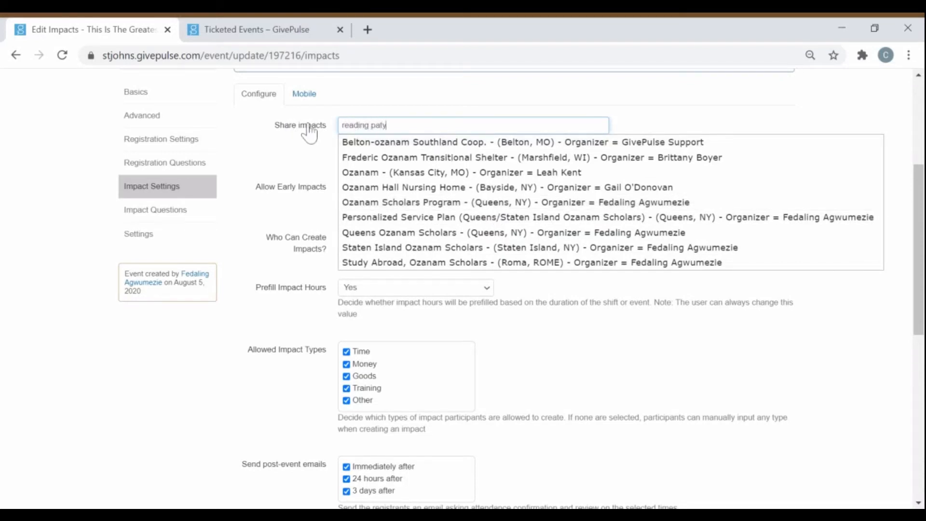
text(ners)
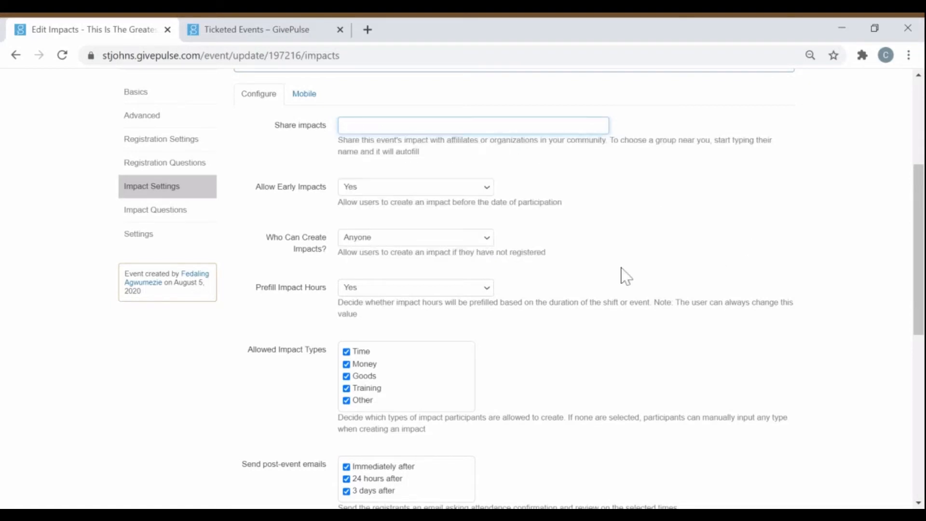
Step: Limit who can create impacts for the event to Registrants Only, leaving early impacts and prefilled impact hours allowed
click(420, 201)
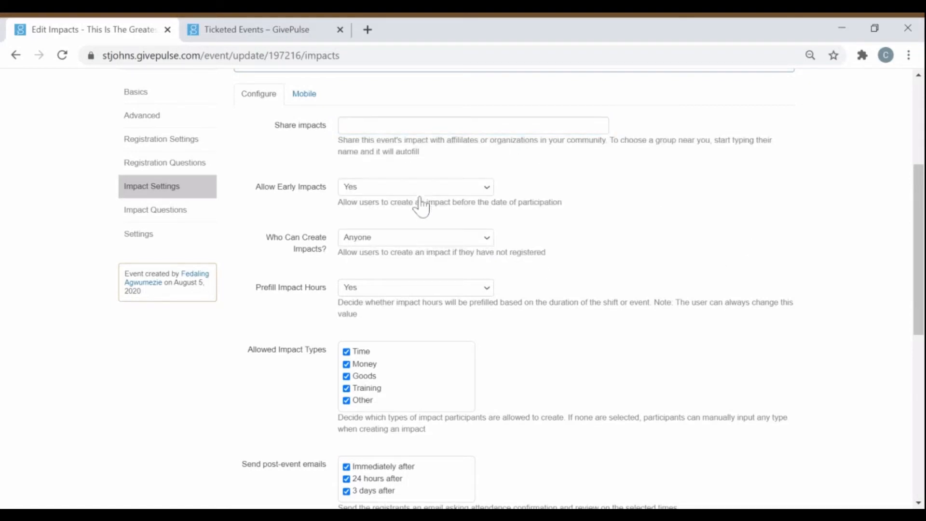
scroll(645, 240, down, 2)
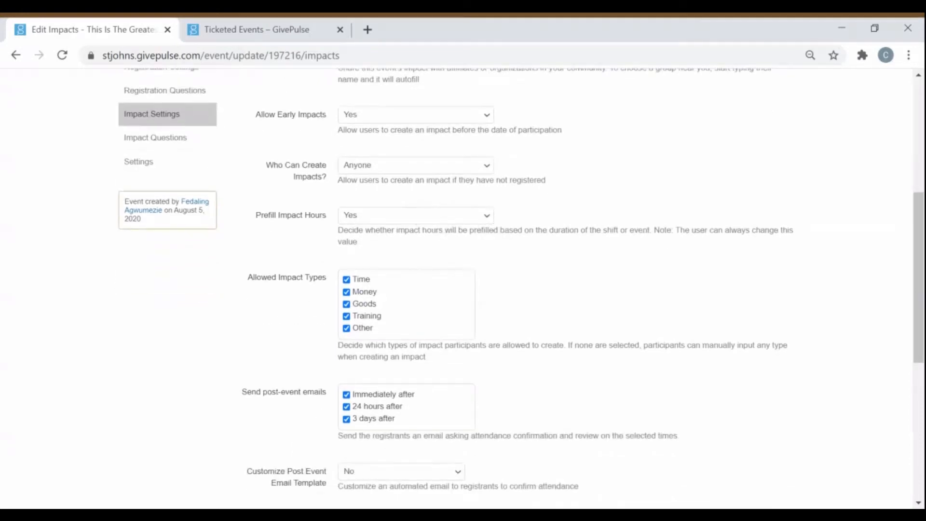
click(424, 212)
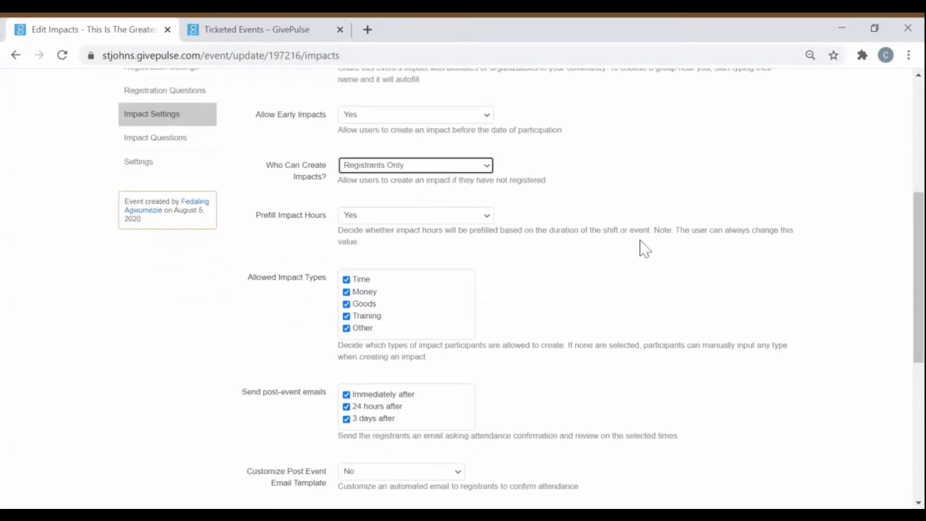
scroll(645, 246, down, 2)
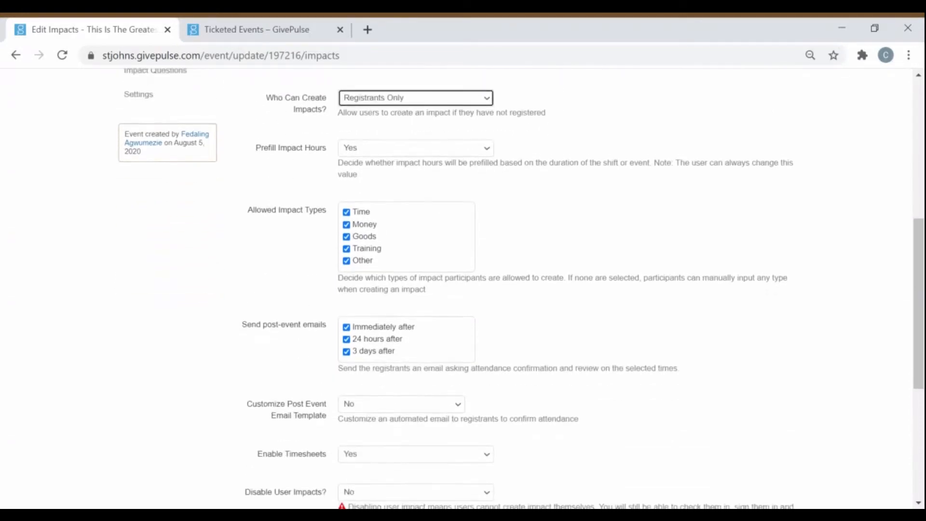
click(373, 145)
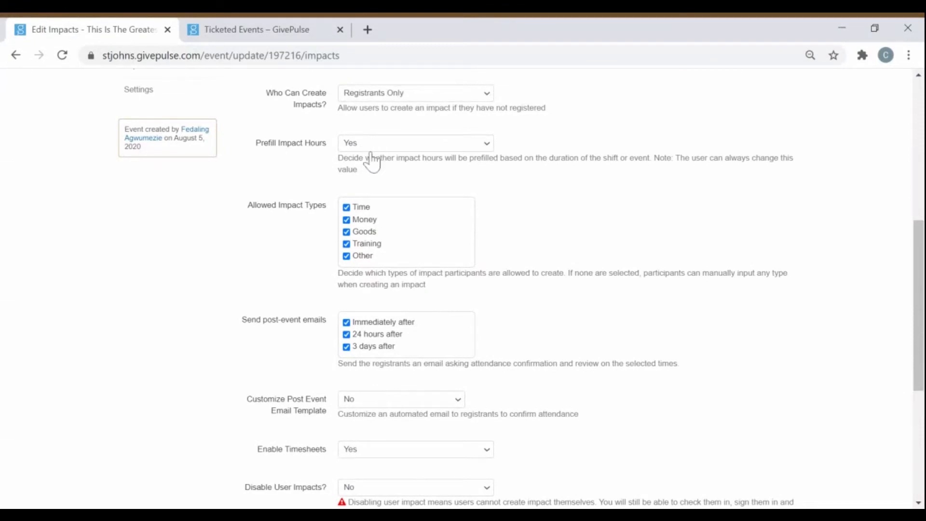
Step: Exclude Money, Goods, Training and Other from the allowed impact types so that only Time is accepted
click(347, 219)
click(347, 232)
click(347, 243)
click(347, 255)
scroll(637, 258, down, 1)
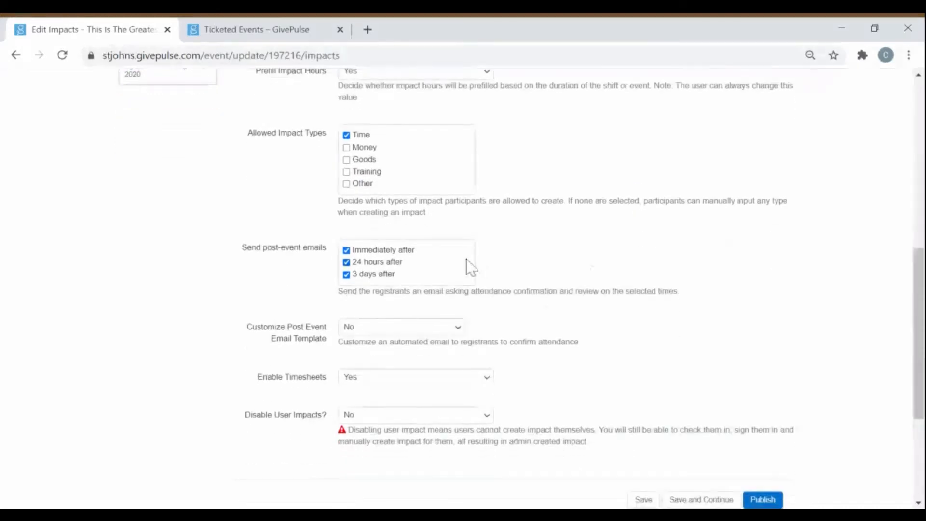
scroll(519, 322, down, 1)
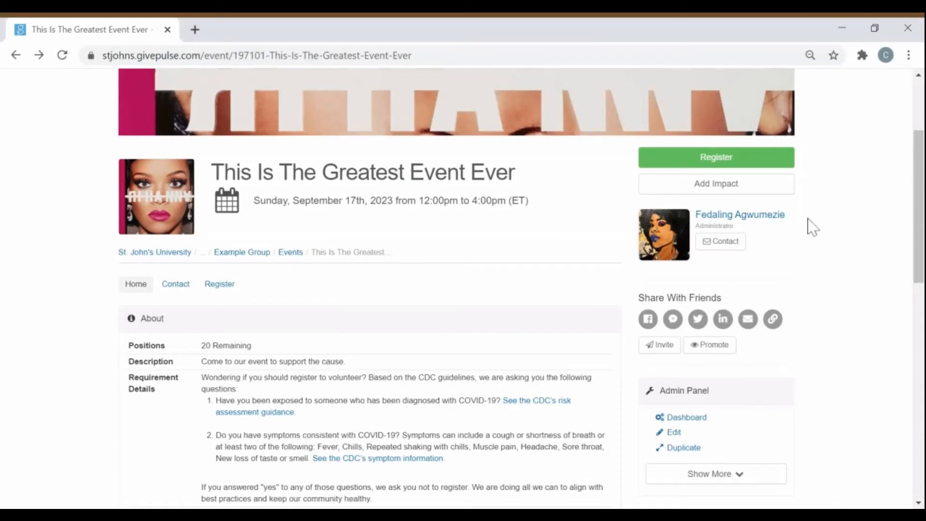
Step: Open the Add Impact form of the event This Is The Greatest Event Ever and review its date, measurement, experience and sharing sections
click(733, 185)
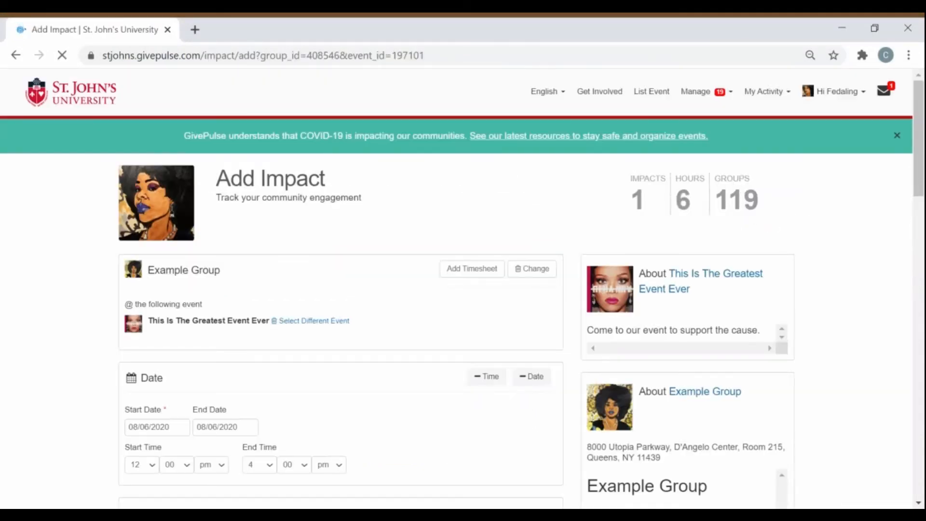
scroll(829, 227, down, 3)
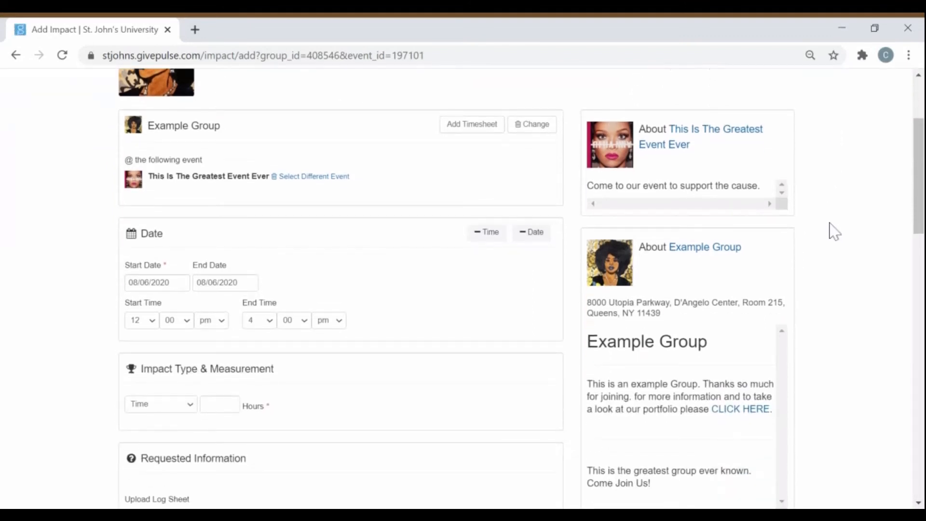
scroll(833, 231, down, 5)
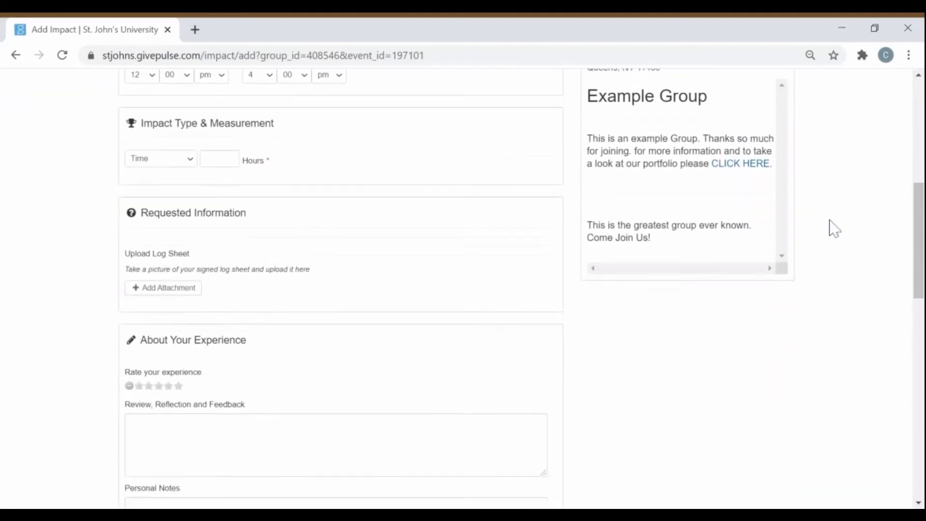
scroll(835, 229, down, 5)
scroll(835, 229, down, 6)
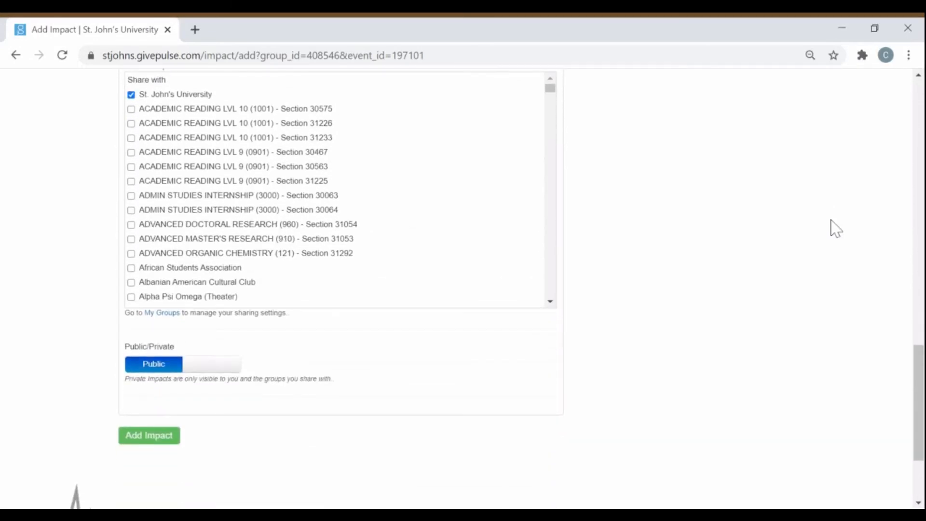
scroll(837, 229, up, 13)
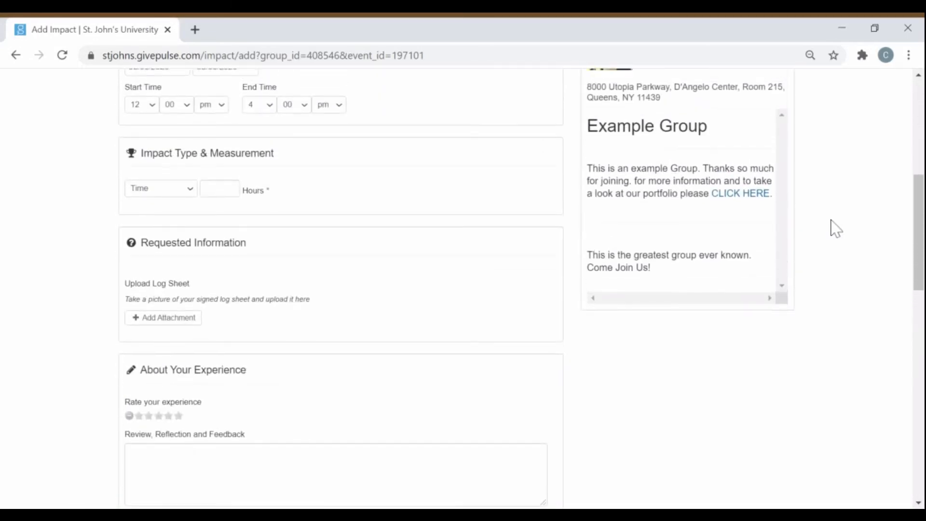
scroll(836, 228, up, 7)
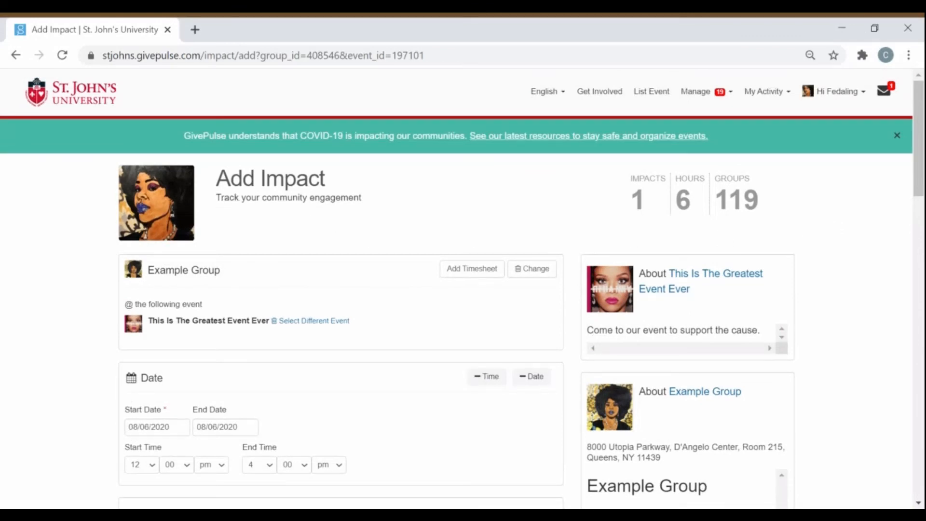
drag(235, 204, 221, 205)
click(229, 210)
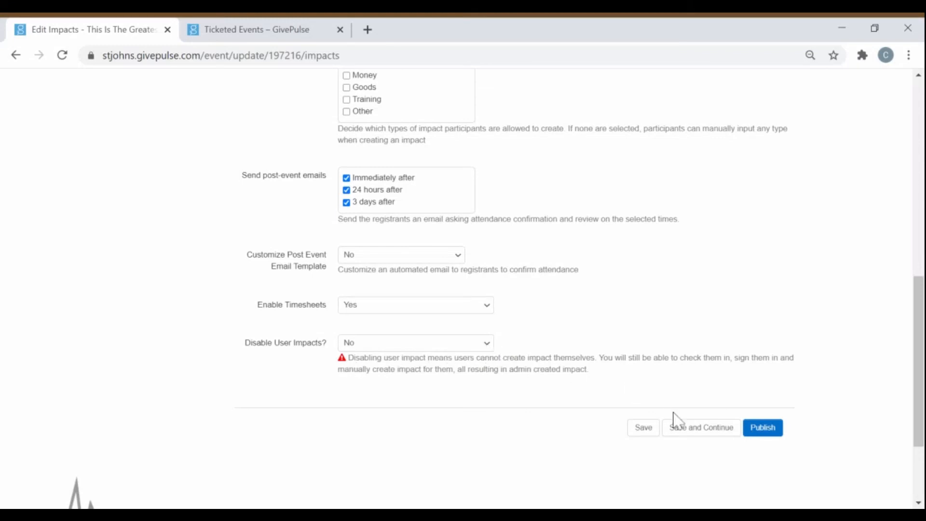
Step: Save the impact settings and the empty impact questions of the 2.0 event, continuing to its general settings
click(698, 426)
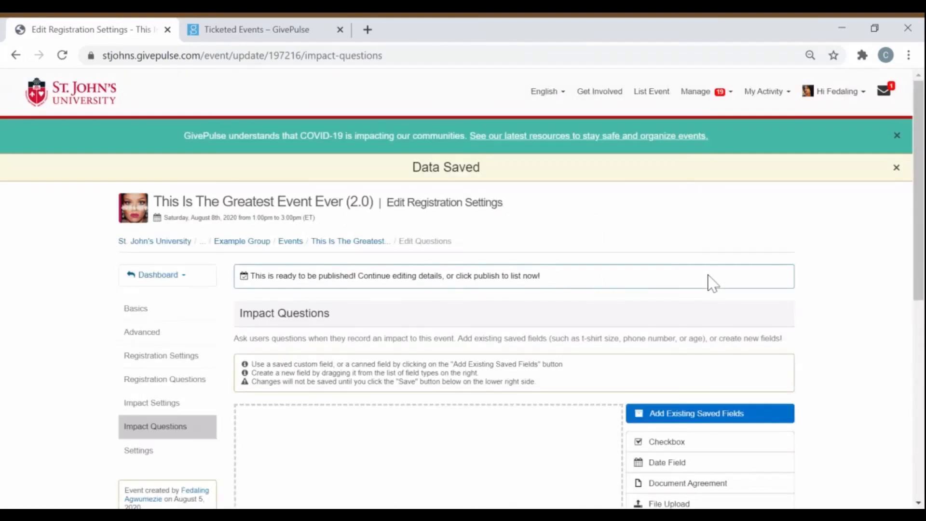
scroll(709, 279, down, 3)
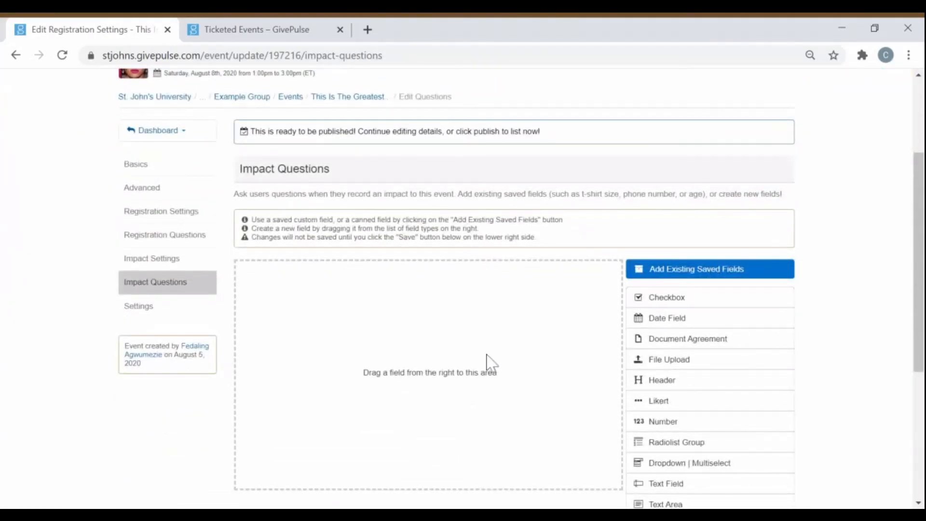
scroll(598, 412, down, 2)
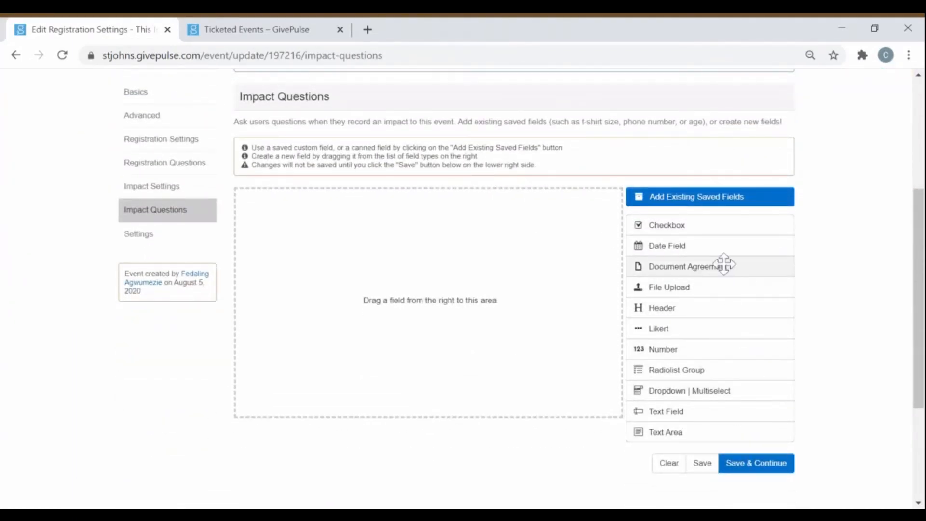
click(748, 468)
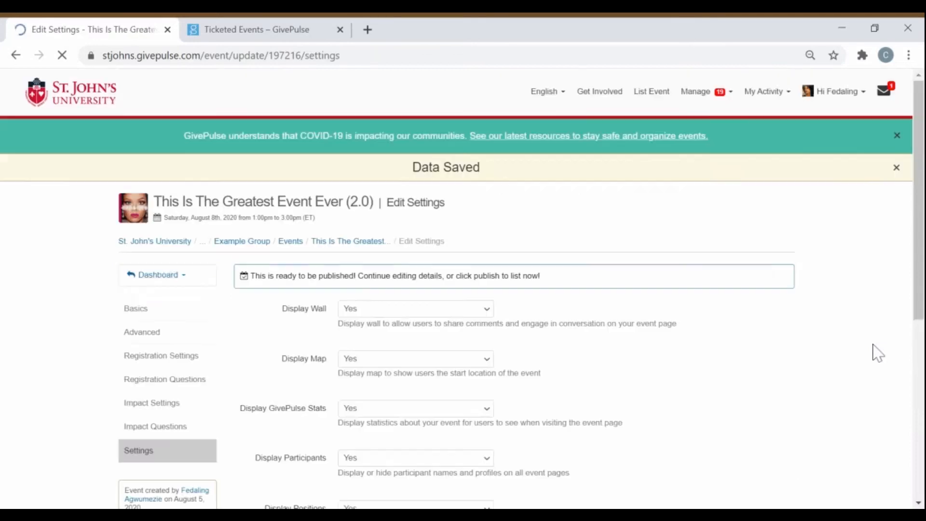
Step: Set Display Participants, Display GivePulse Stats and Display Positions Remaining to No for the event
scroll(875, 337, down, 3)
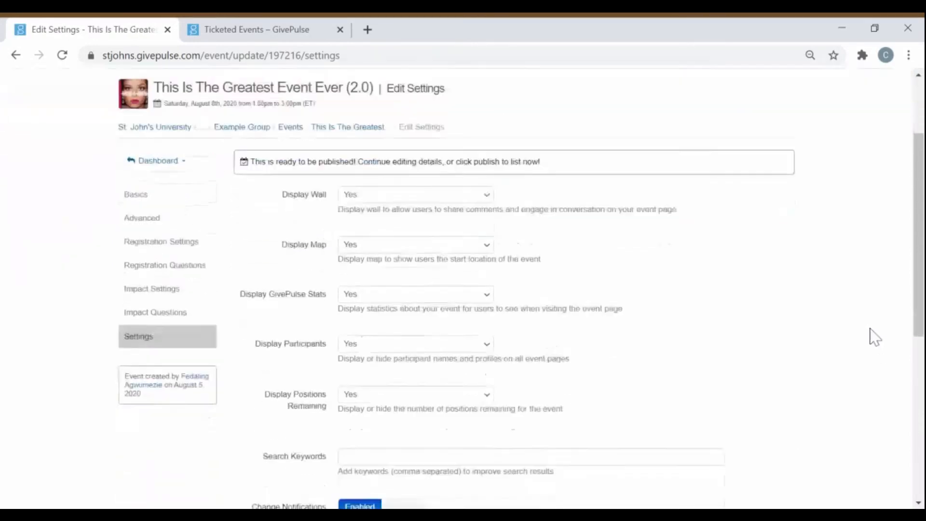
scroll(874, 333, down, 2)
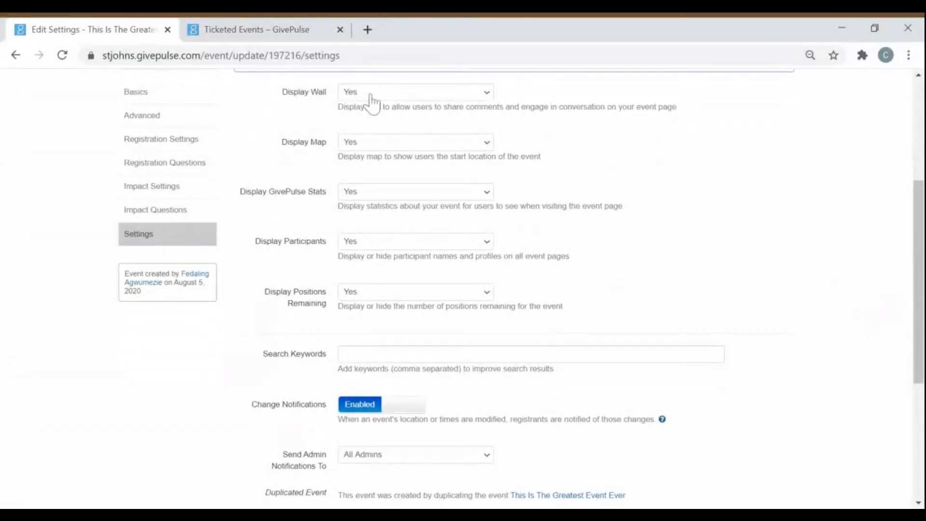
scroll(499, 137, up, 2)
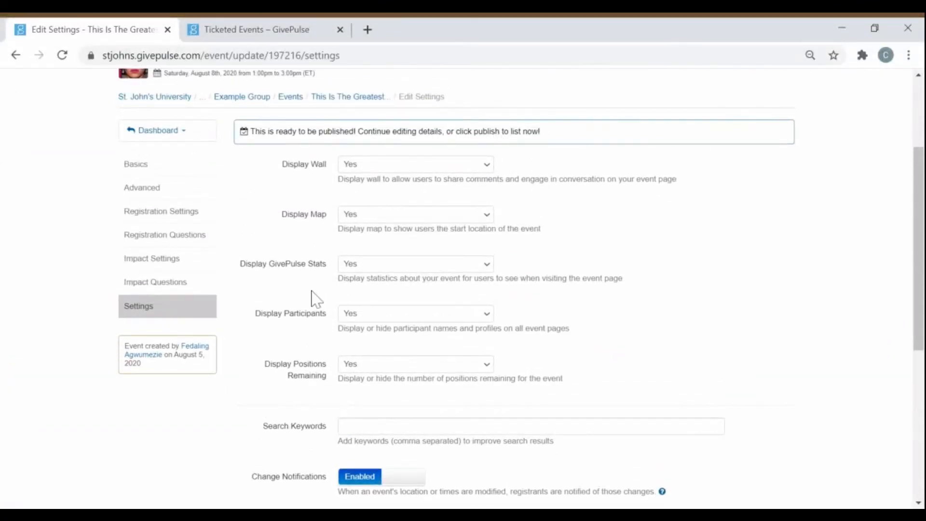
click(377, 322)
click(382, 338)
click(407, 266)
click(408, 288)
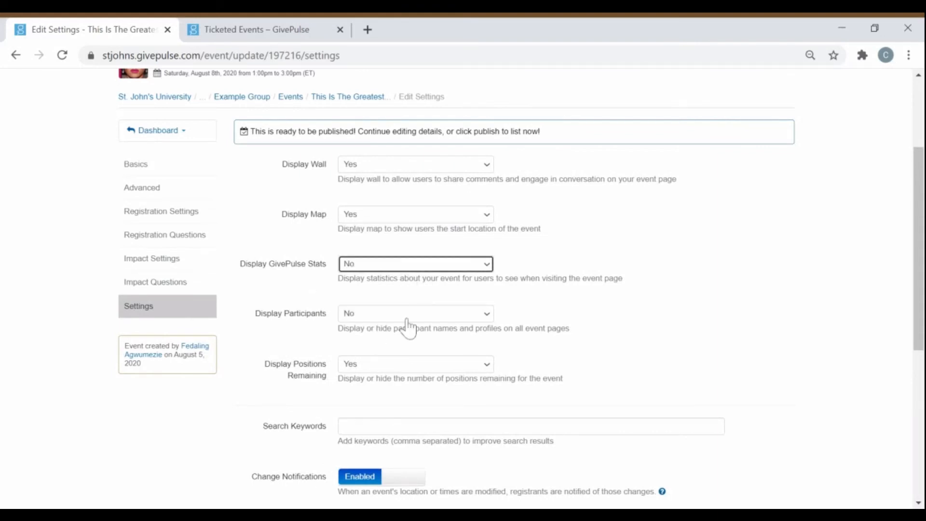
click(398, 365)
click(393, 392)
Step: Review the keyword and notification options and save the event's general settings
scroll(654, 360, down, 1)
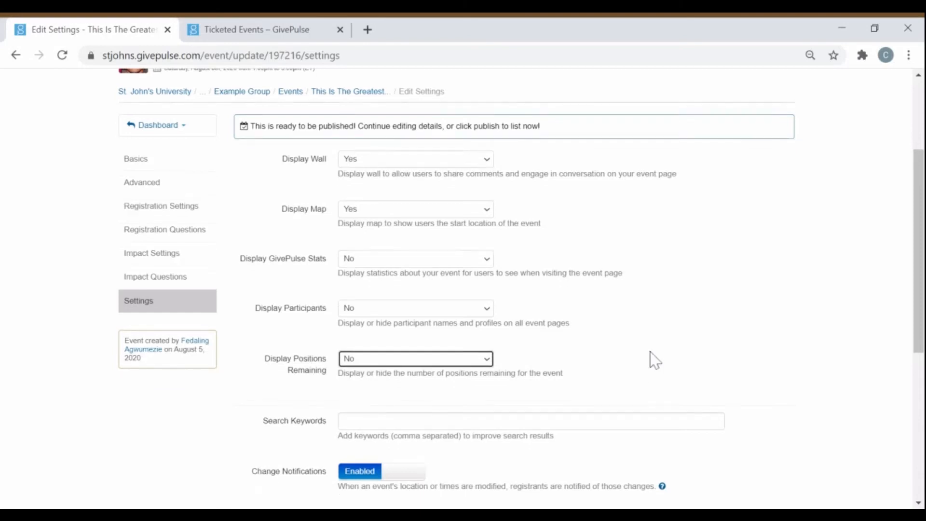
scroll(654, 360, down, 3)
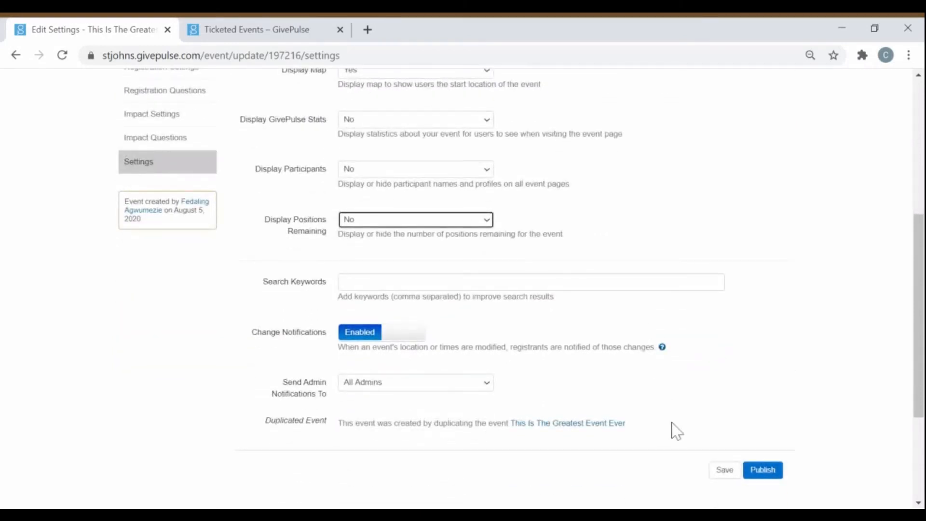
click(723, 470)
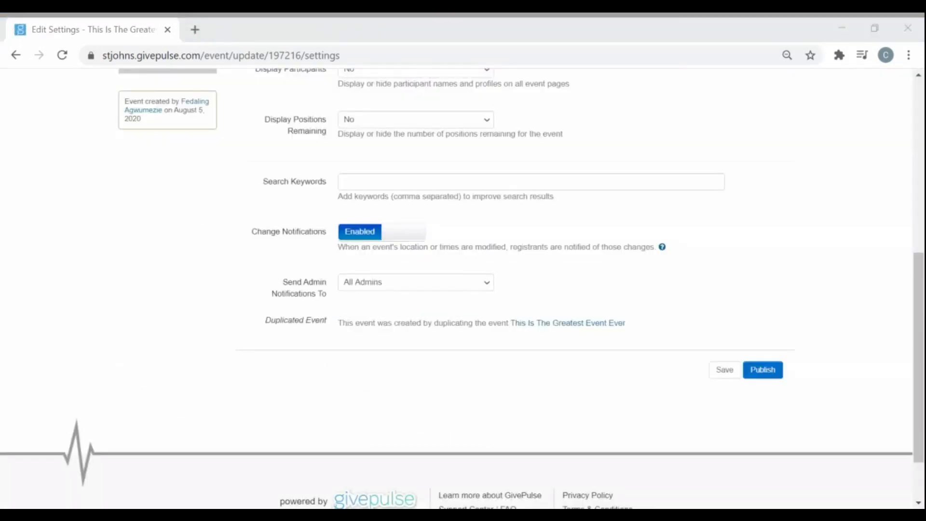
click(724, 461)
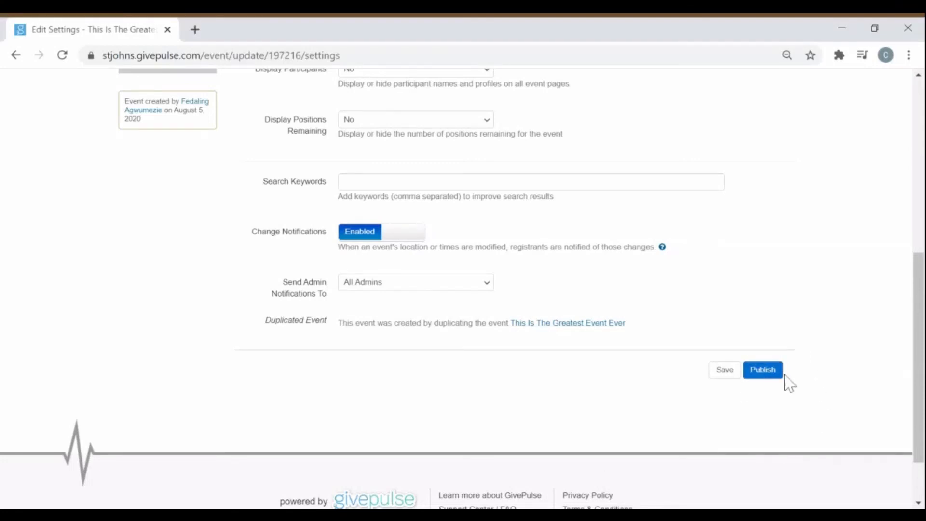
Step: Open the draft event page of This Is The Greatest Event Ever (2.0) and review its details, map and wall
scroll(694, 386, up, 6)
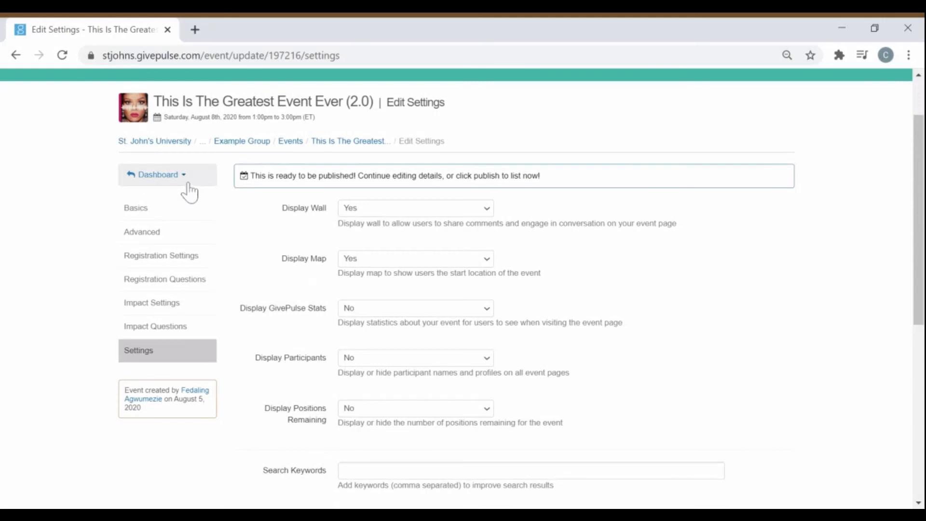
click(189, 191)
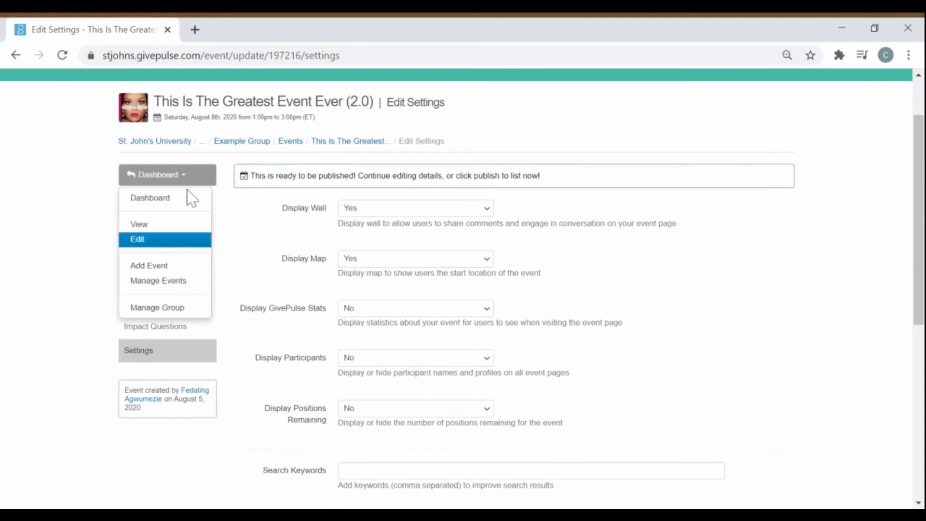
click(149, 233)
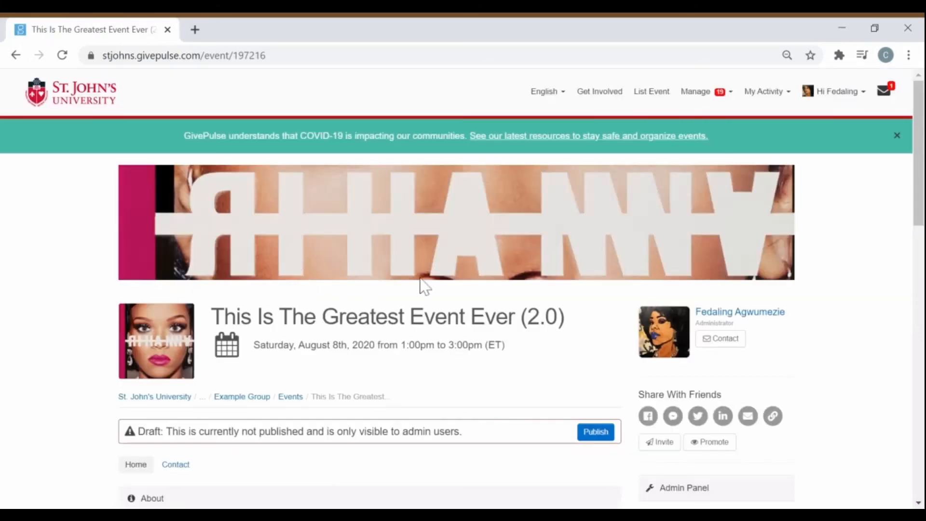
scroll(581, 321, down, 6)
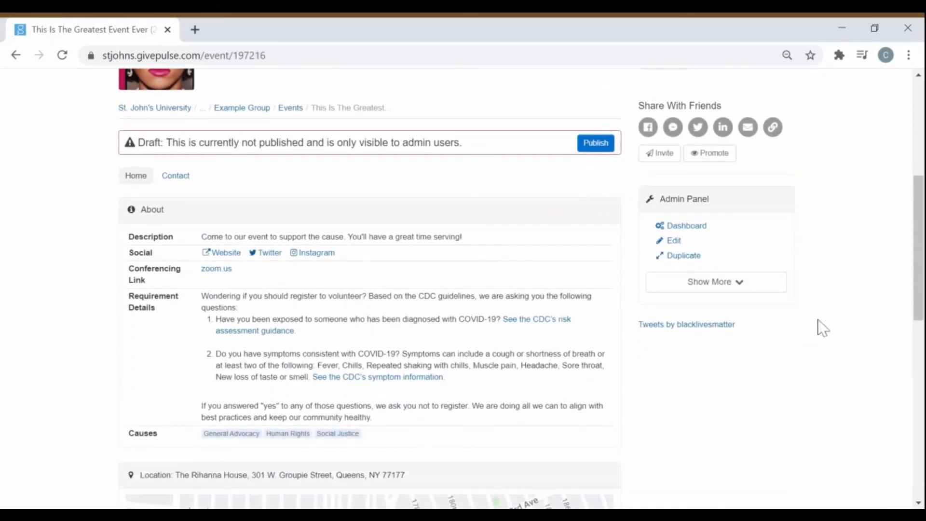
scroll(823, 328, down, 9)
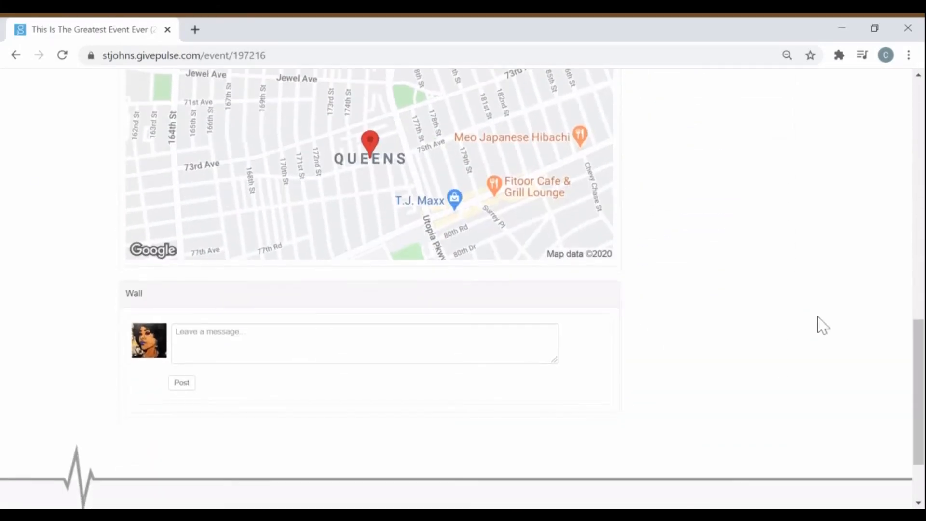
scroll(823, 328, down, 2)
scroll(820, 331, up, 15)
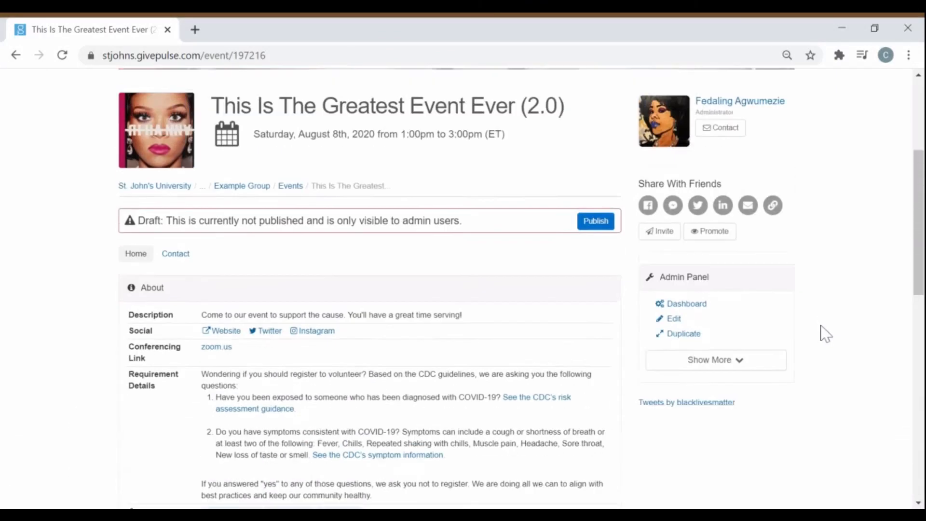
scroll(823, 331, up, 4)
scroll(823, 331, down, 3)
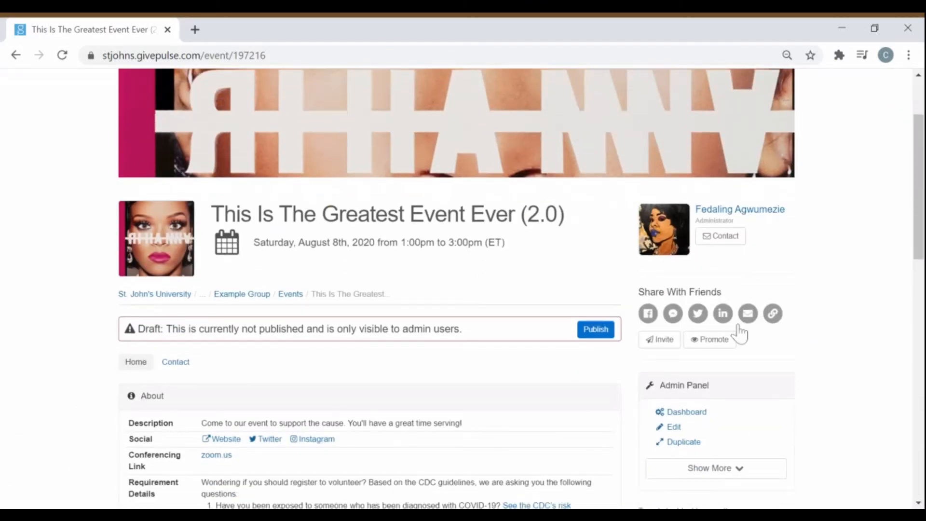
Step: Open the 2.0 event's Basics for editing, look over its fields and go to the event's dashboard
scroll(689, 438, down, 1)
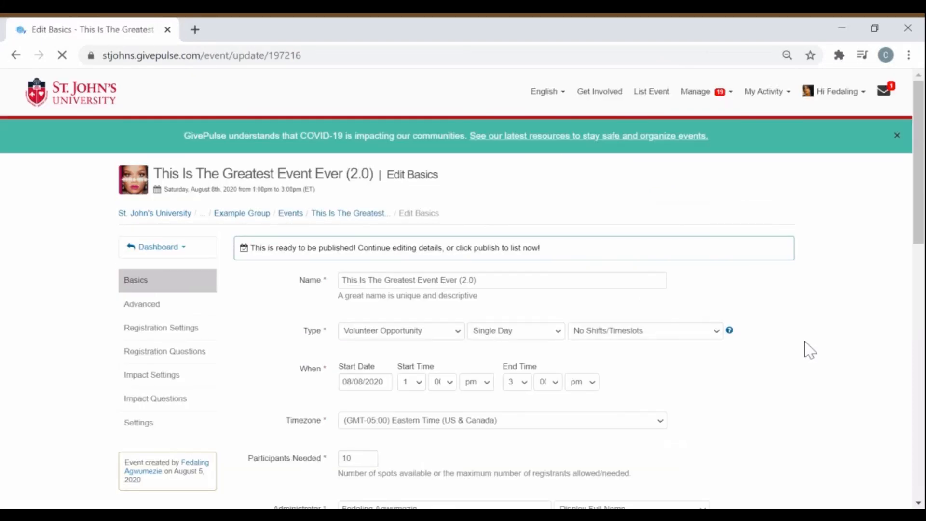
scroll(806, 352, down, 3)
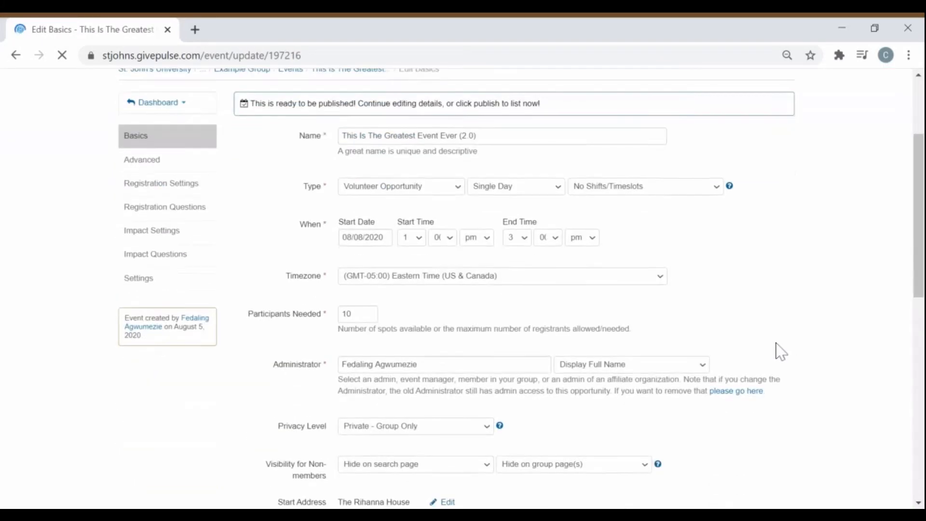
click(193, 113)
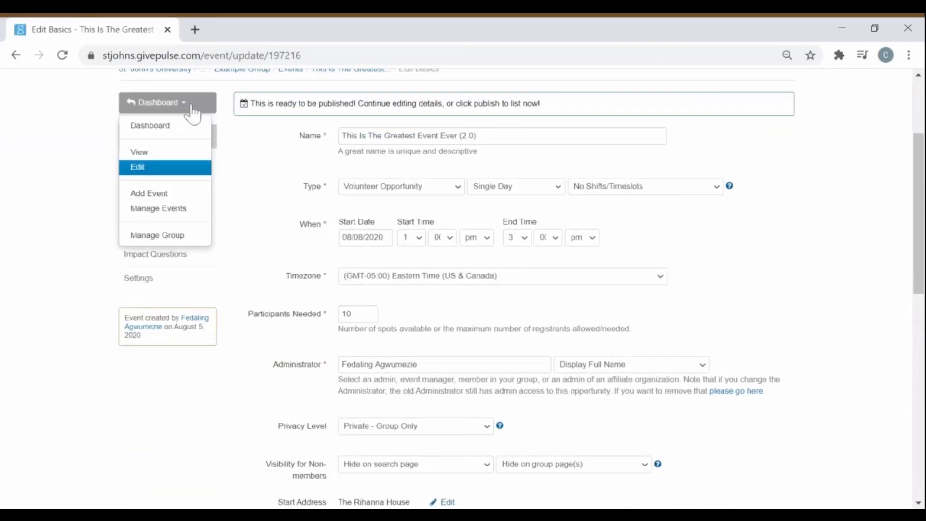
click(164, 126)
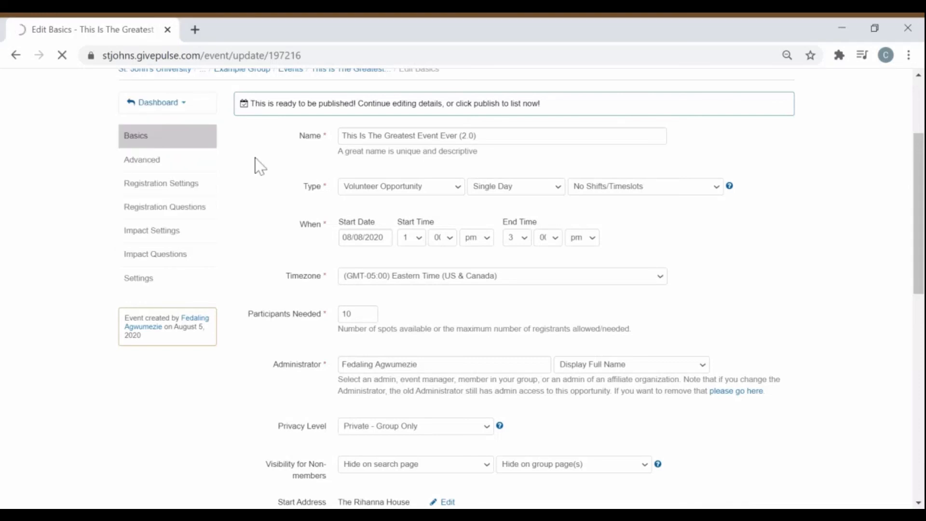
Step: Review the dashboard's management options and insights for the 2.0 event and publish the event
scroll(208, 185, down, 2)
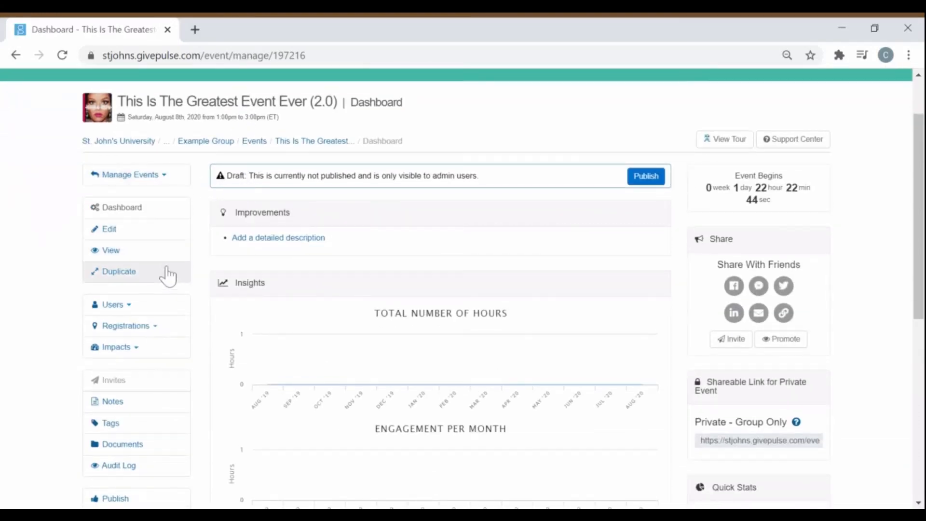
scroll(165, 398, down, 2)
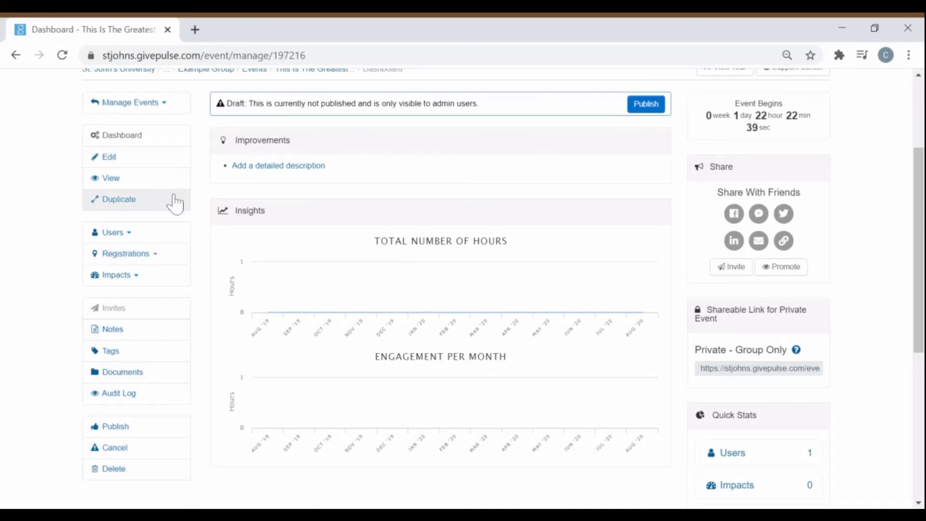
scroll(174, 203, up, 2)
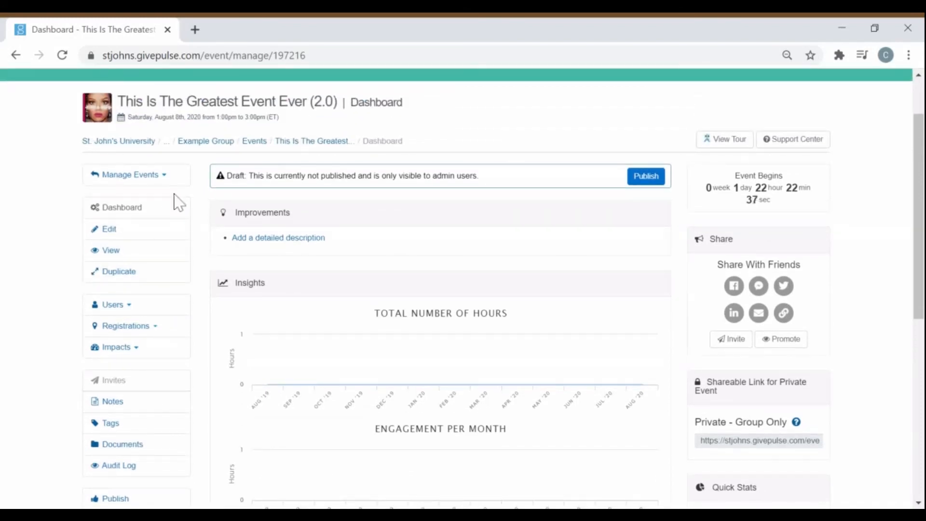
scroll(179, 205, down, 5)
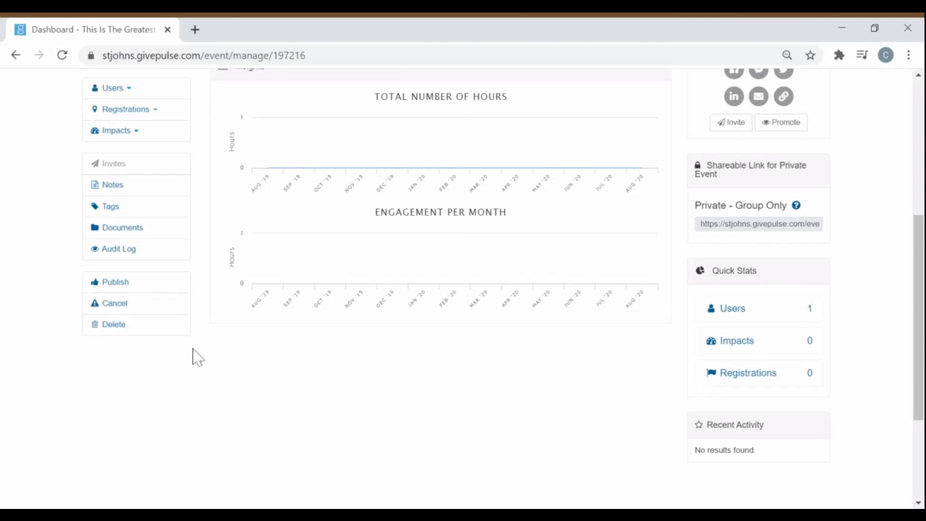
scroll(195, 355, up, 5)
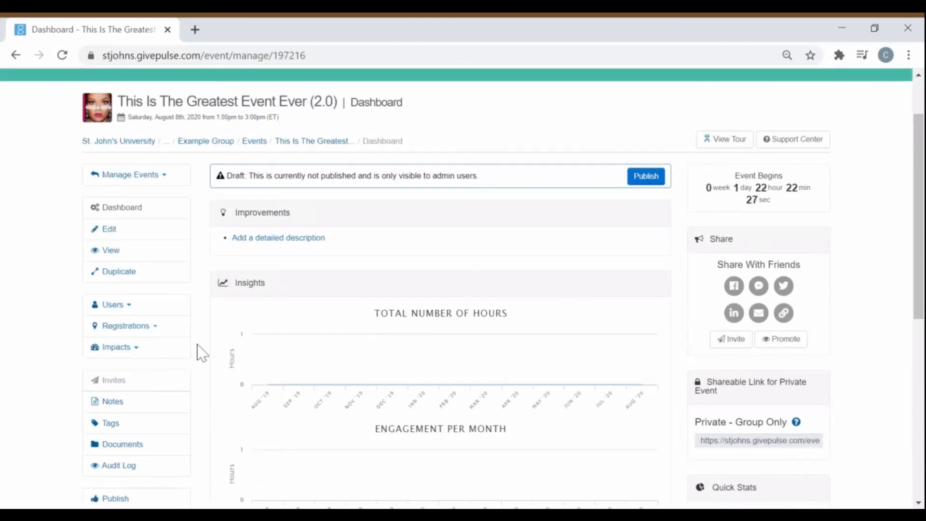
scroll(201, 352, down, 2)
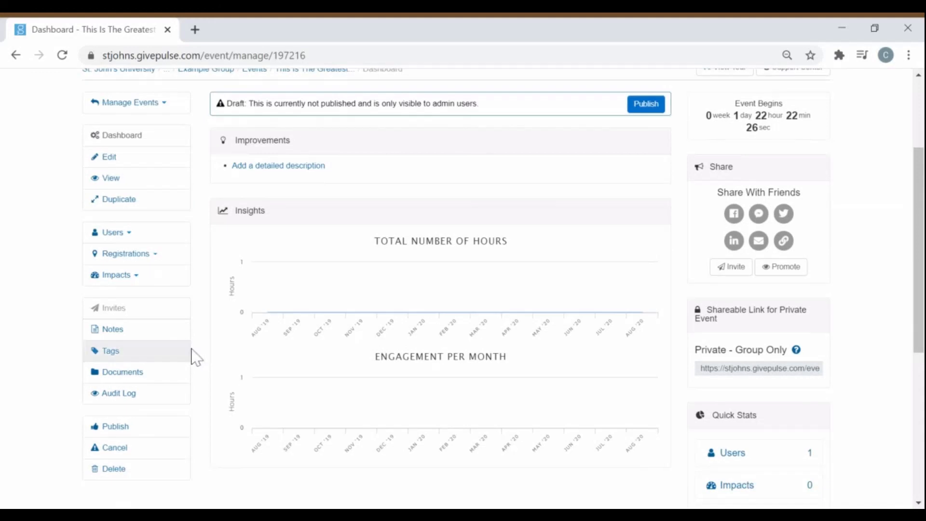
click(136, 426)
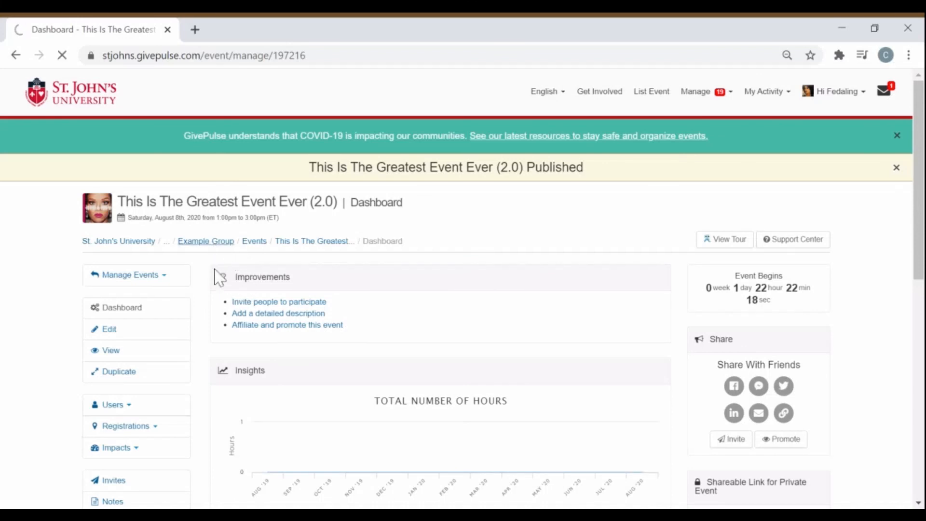
Step: Open Example Group's Manage Events list from its group dashboard and examine all the columns of the listed events
scroll(213, 297, down, 3)
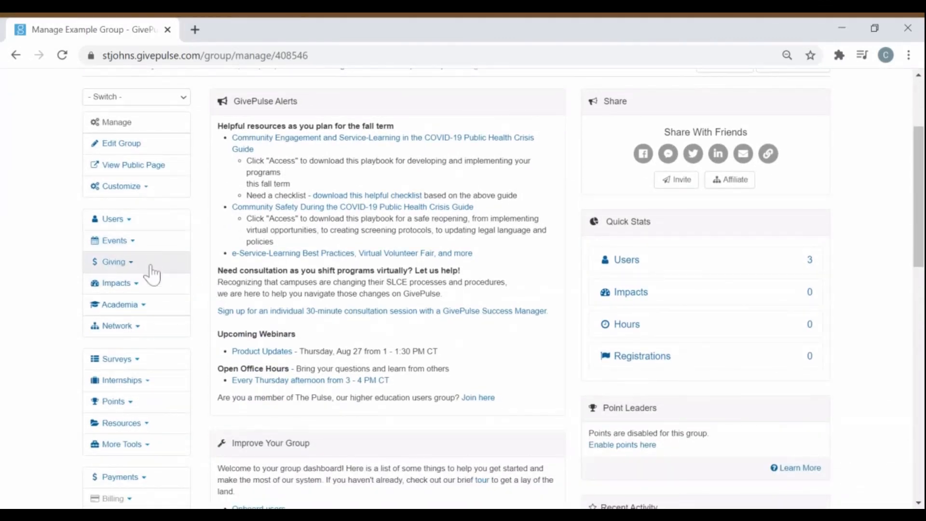
click(145, 247)
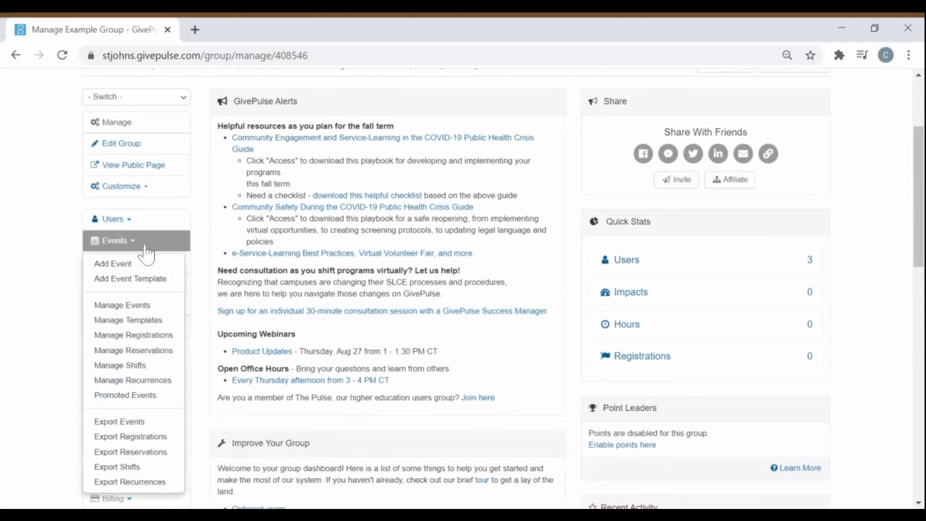
click(148, 310)
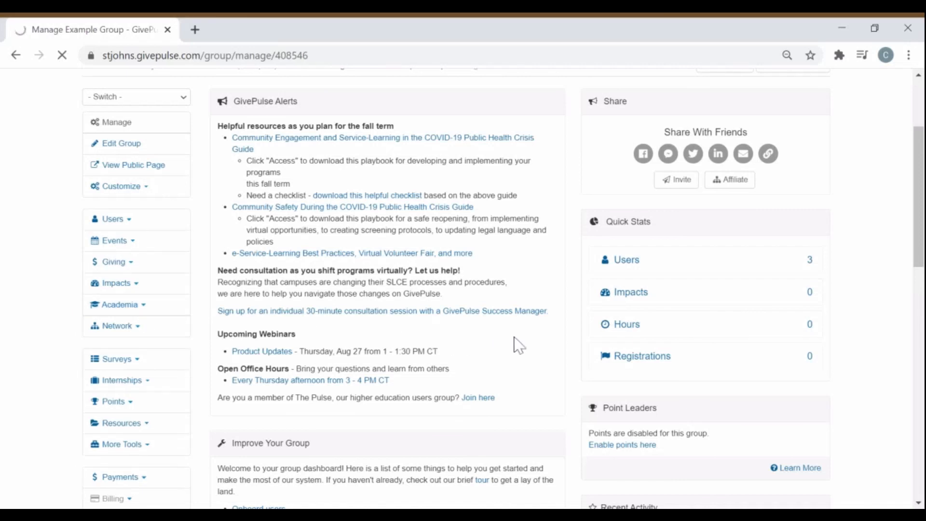
scroll(517, 345, down, 3)
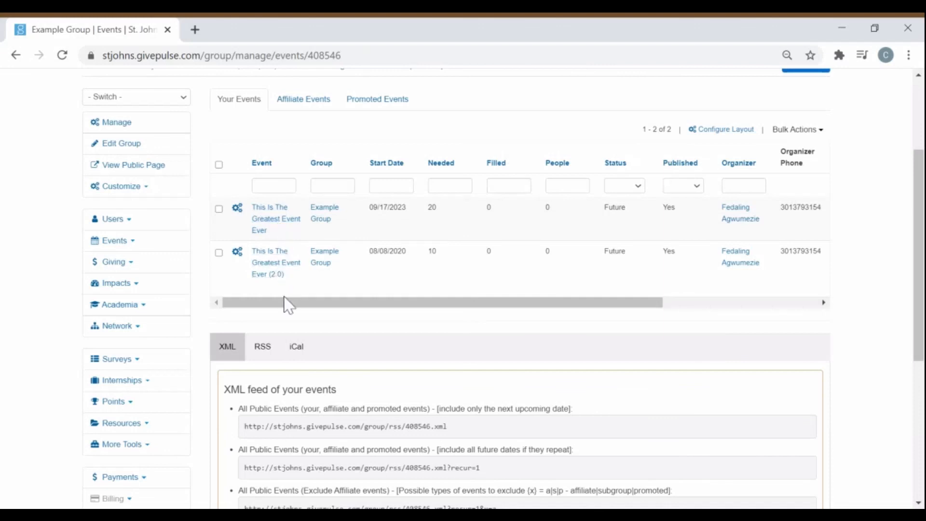
drag(286, 304, 497, 319)
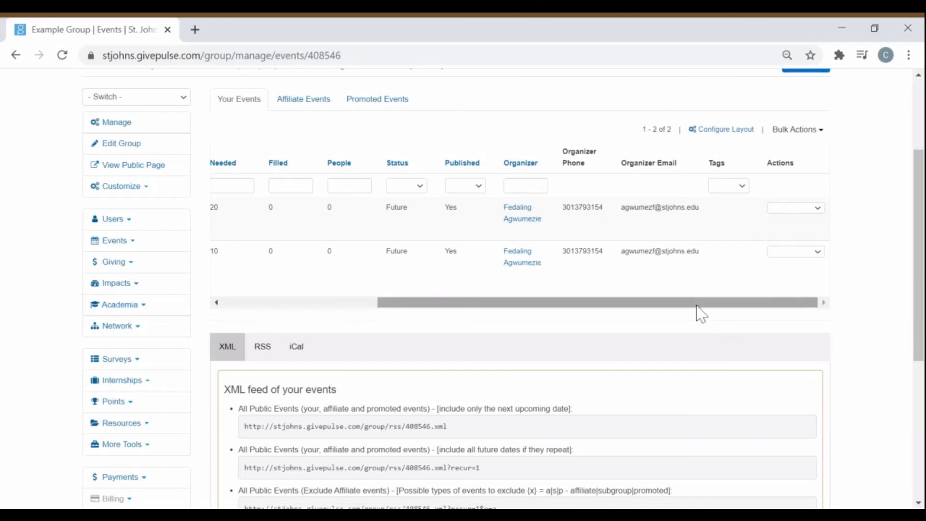
drag(697, 309, 548, 307)
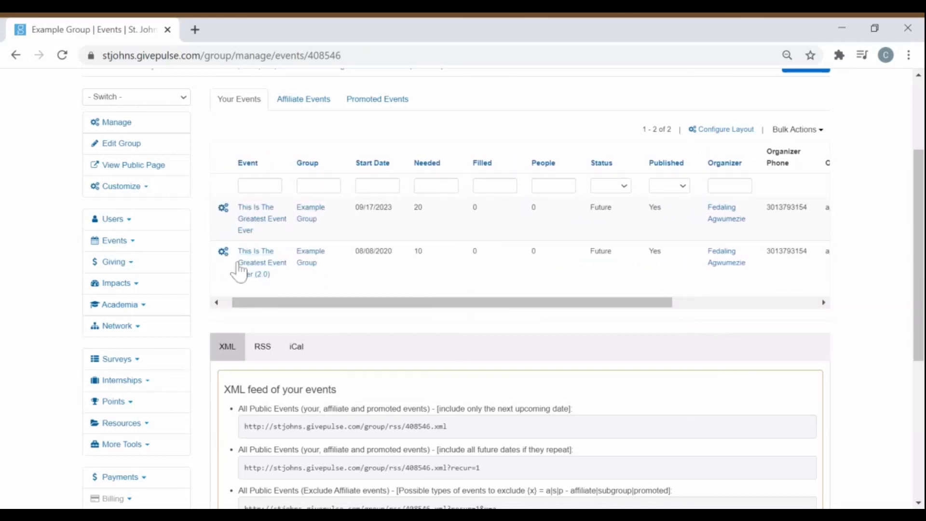
Step: Open the original This Is The Greatest Event Ever page and examine its details and the expanded Admin Panel options
click(255, 225)
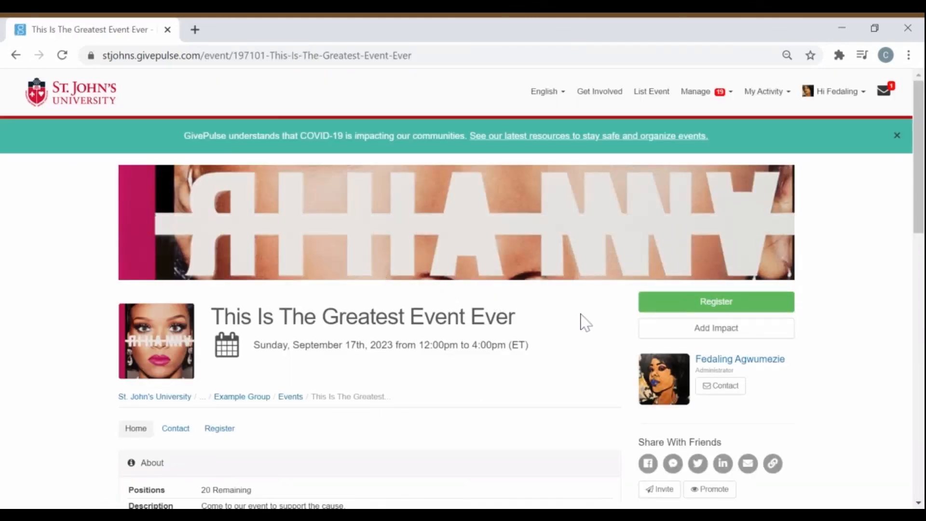
scroll(585, 322, down, 2)
scroll(585, 322, down, 3)
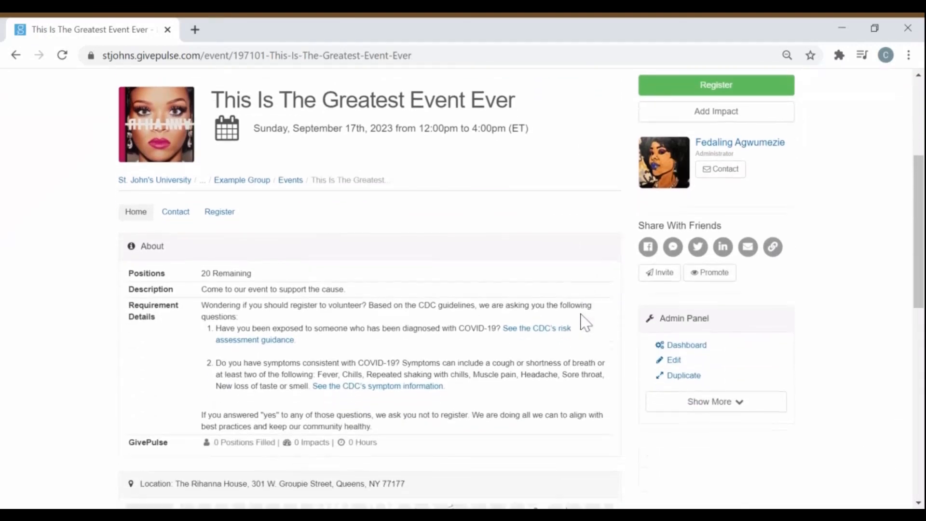
click(685, 403)
scroll(863, 357, down, 3)
scroll(869, 357, down, 4)
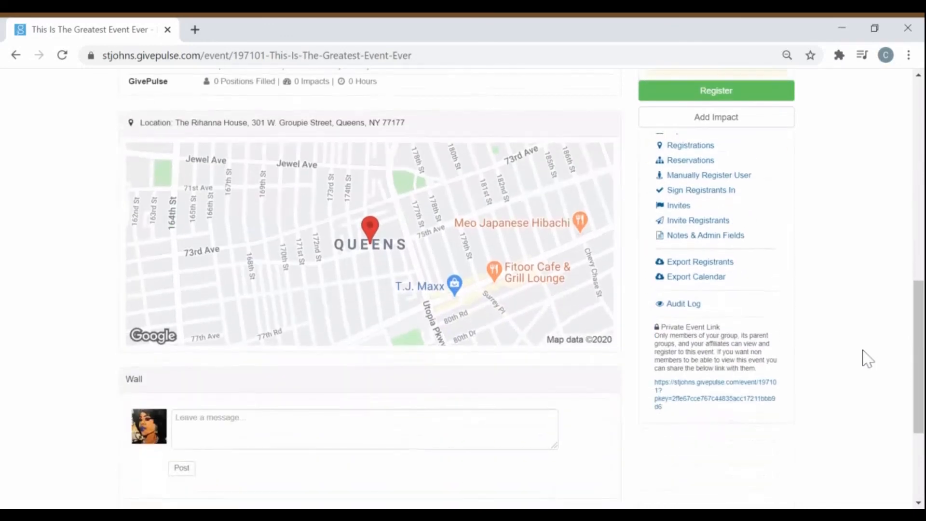
scroll(863, 357, up, 1)
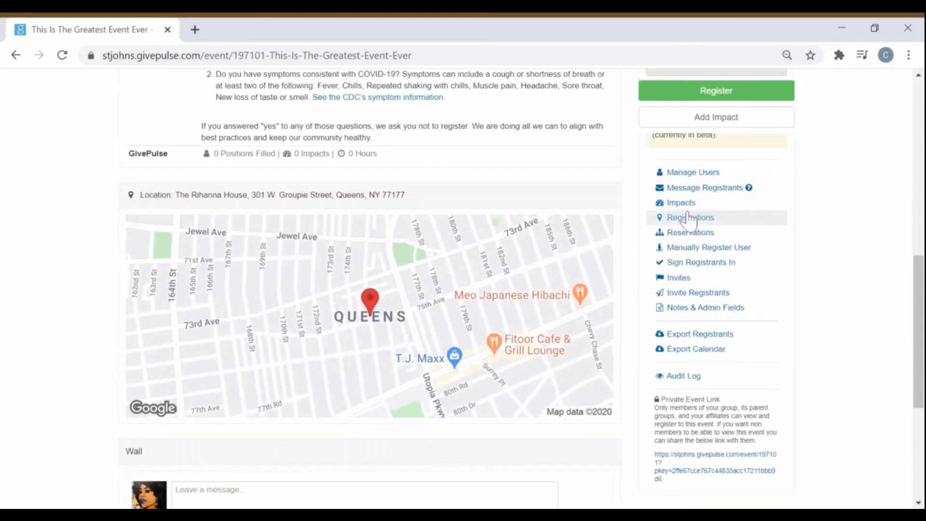
scroll(703, 372, up, 7)
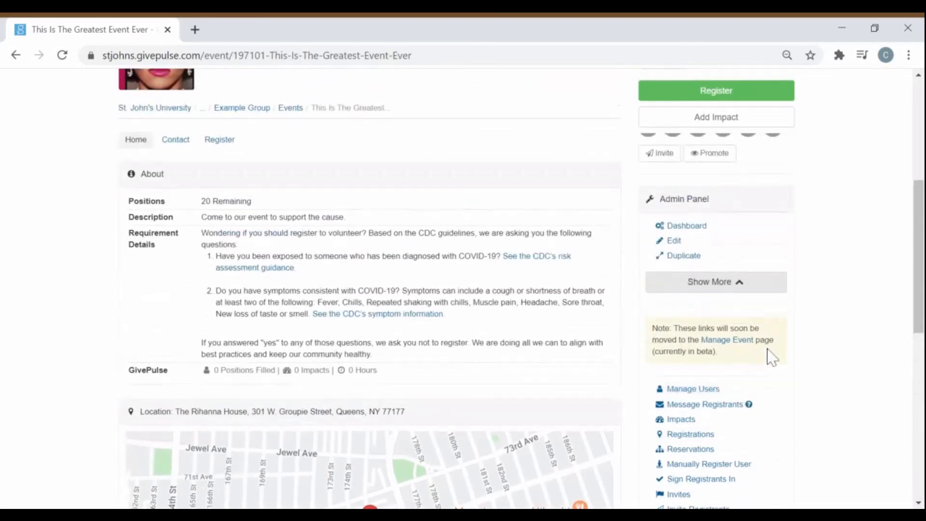
scroll(806, 355, up, 1)
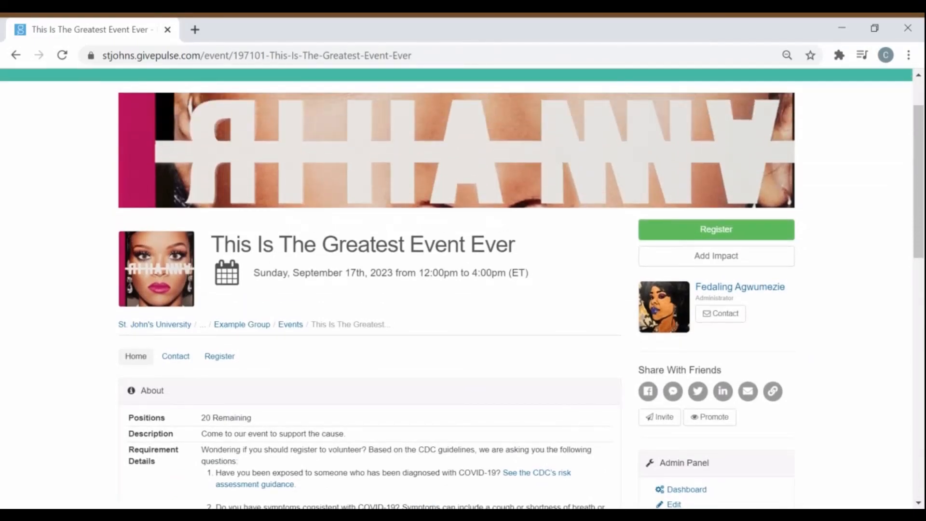